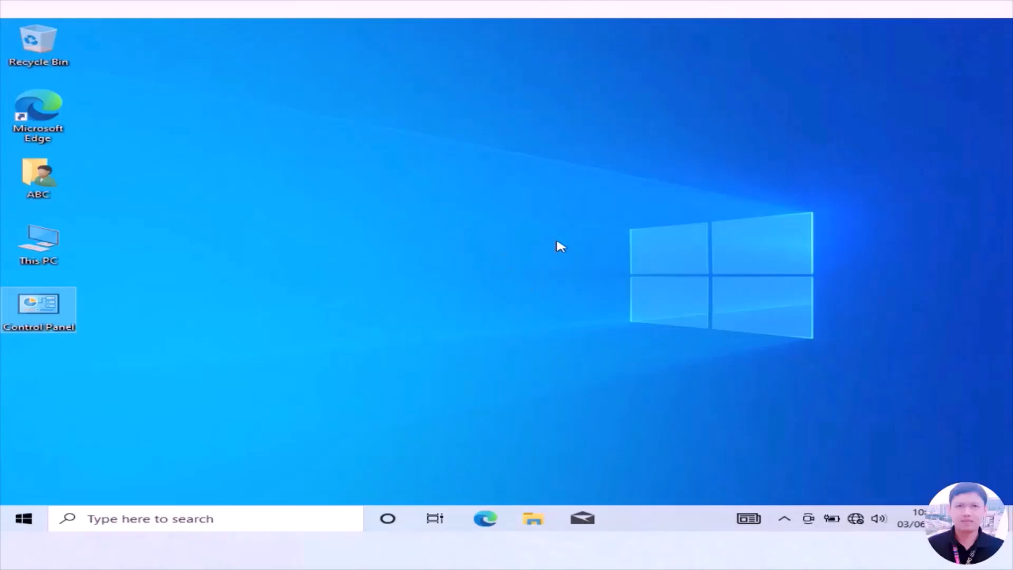
Open the desktop's personalization settings and set the preset rocky beach picture as the background.
right_click(527, 261)
left_click(597, 388)
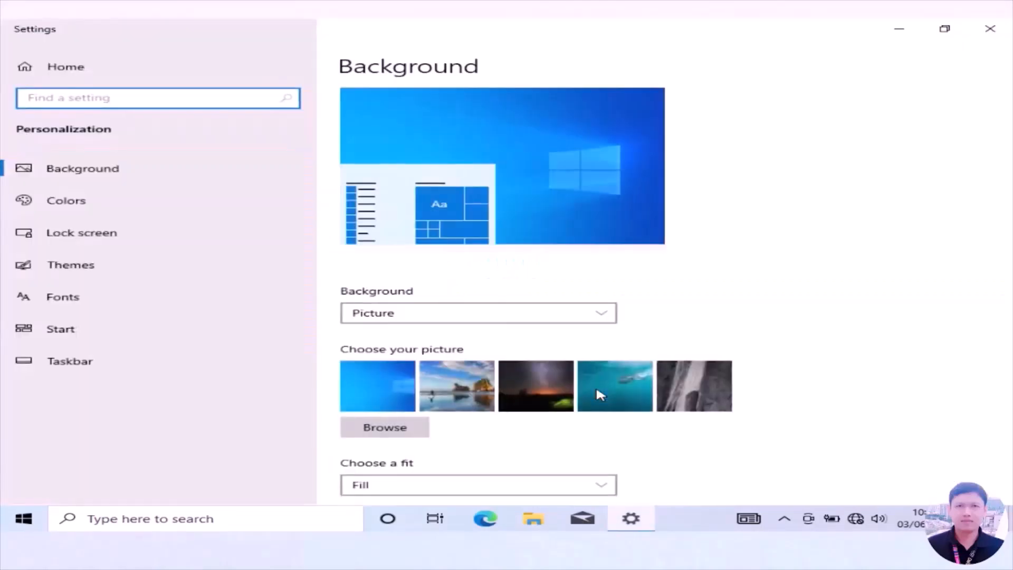
left_click(457, 402)
Examine the color, lock screen and theme options in the personalization settings.
left_click(73, 201)
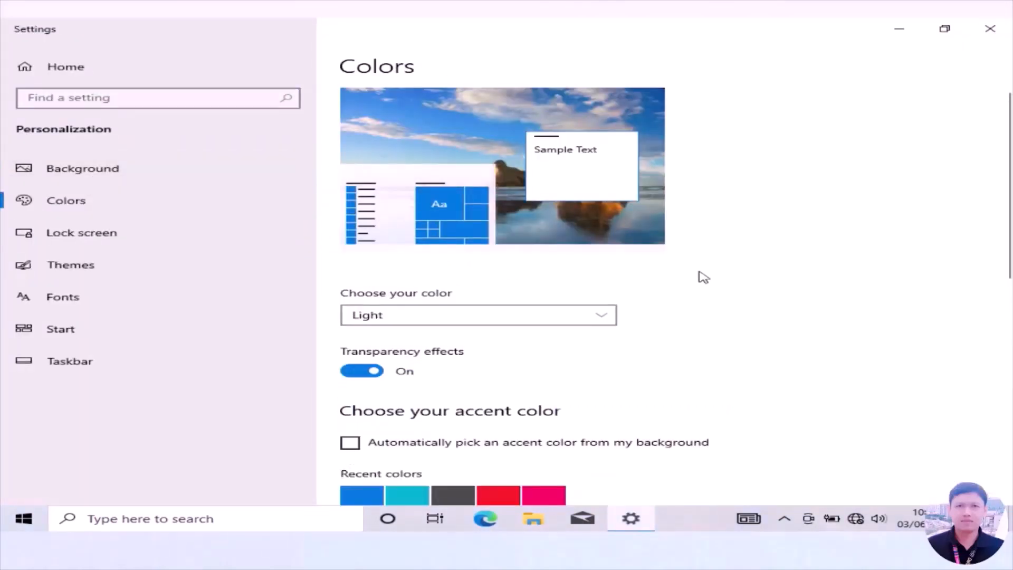
scroll(701, 276, "down", 5)
left_click(80, 232)
scroll(762, 262, "down", 3)
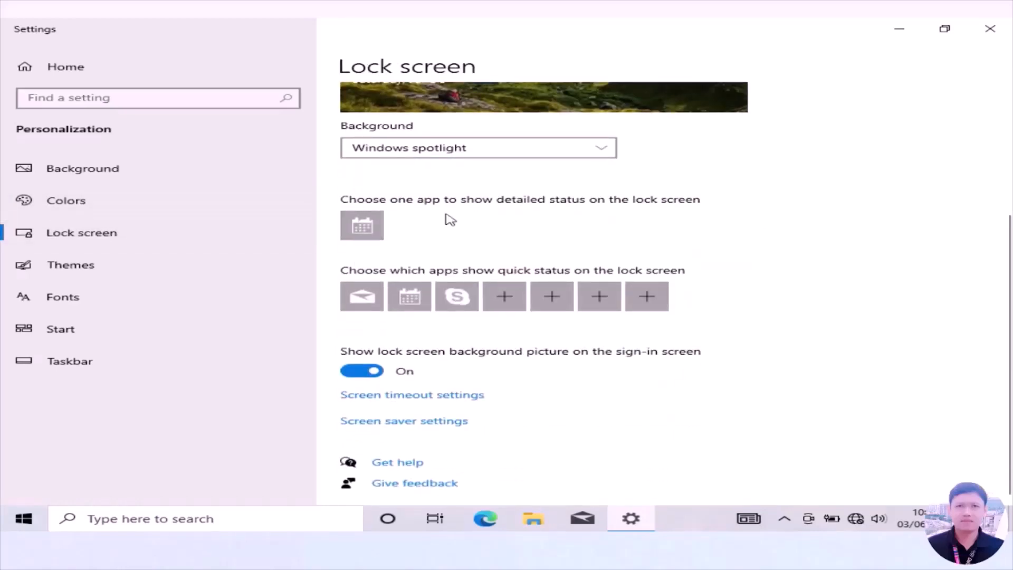
scroll(697, 256, "up", 3)
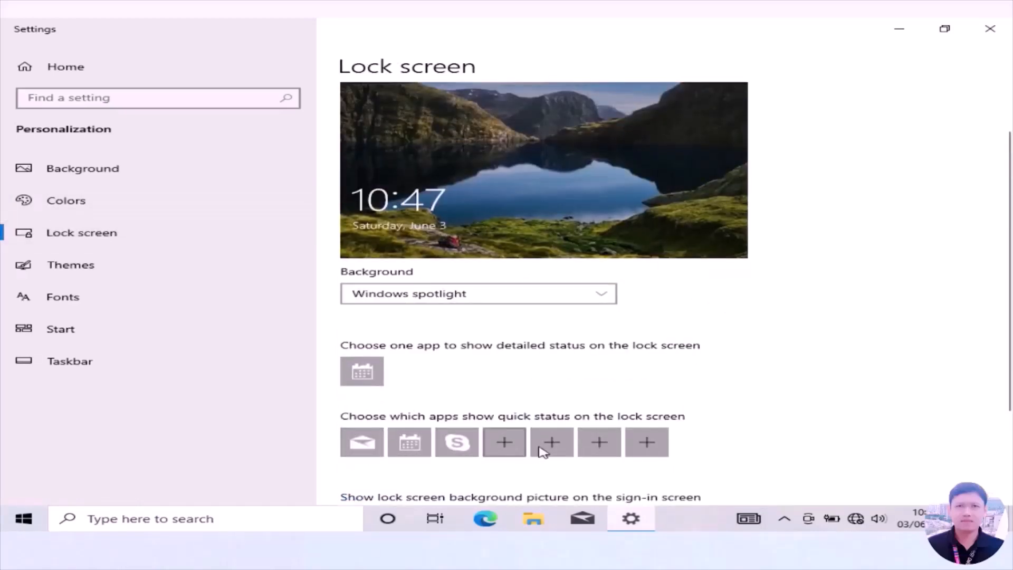
scroll(734, 425, "down", 3)
left_click(128, 267)
scroll(728, 271, "down", 5)
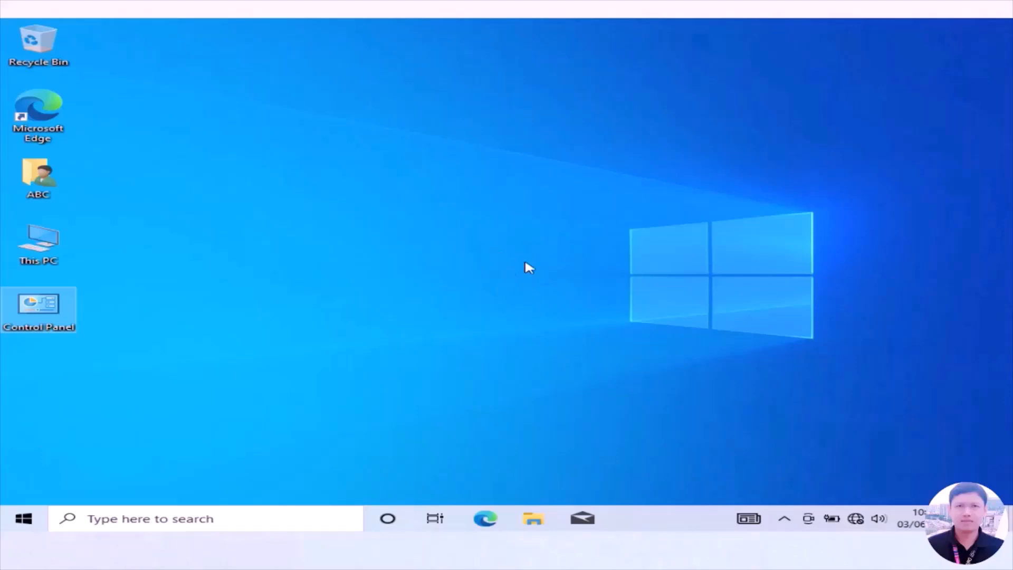
From the desktop, reopen the personalization settings and choose the rocky beach picture as wallpaper.
right_click(525, 262)
left_click(599, 390)
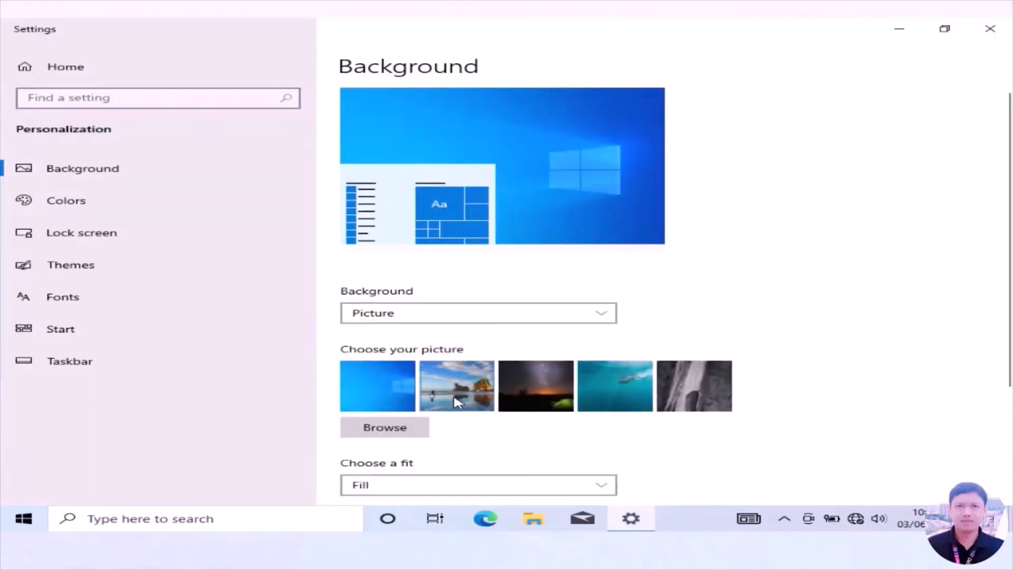
left_click(456, 402)
Review the accent color choices and open the lock screen settings.
left_click(74, 202)
scroll(702, 276, "down", 5)
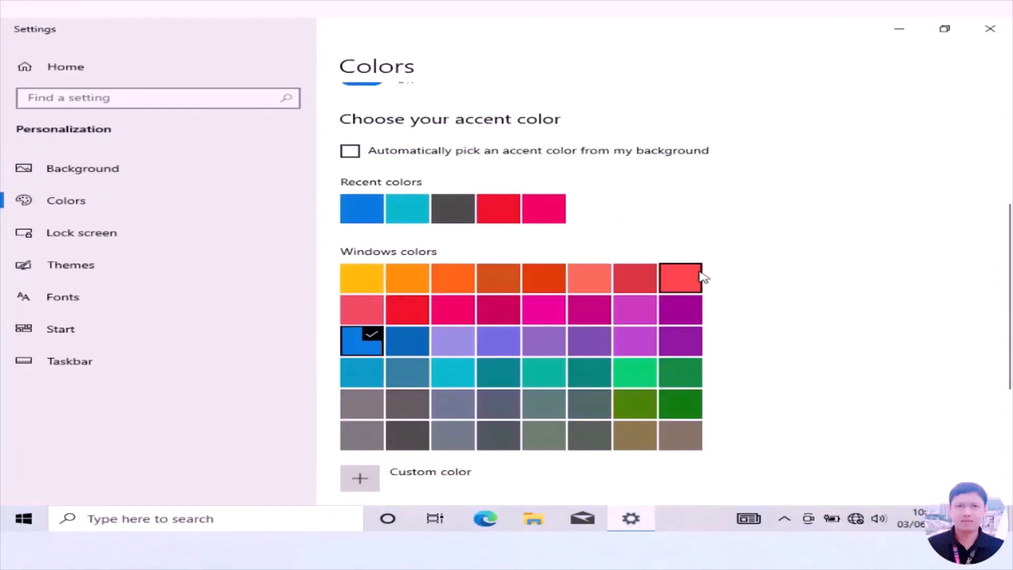
left_click(81, 232)
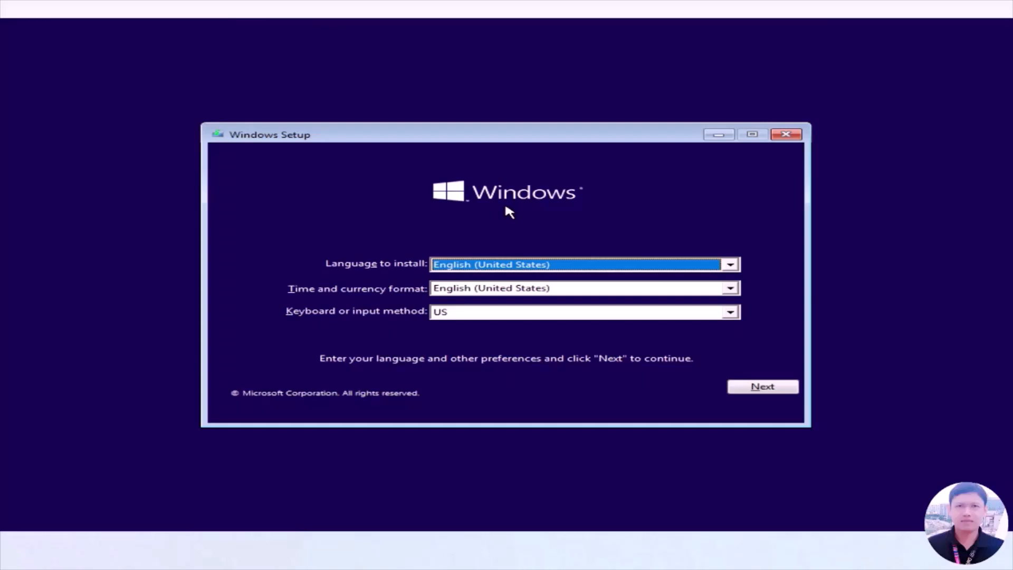
Start the Windows installation with English (United States) and the US keyboard, and proceed without a product key.
left_click(761, 389)
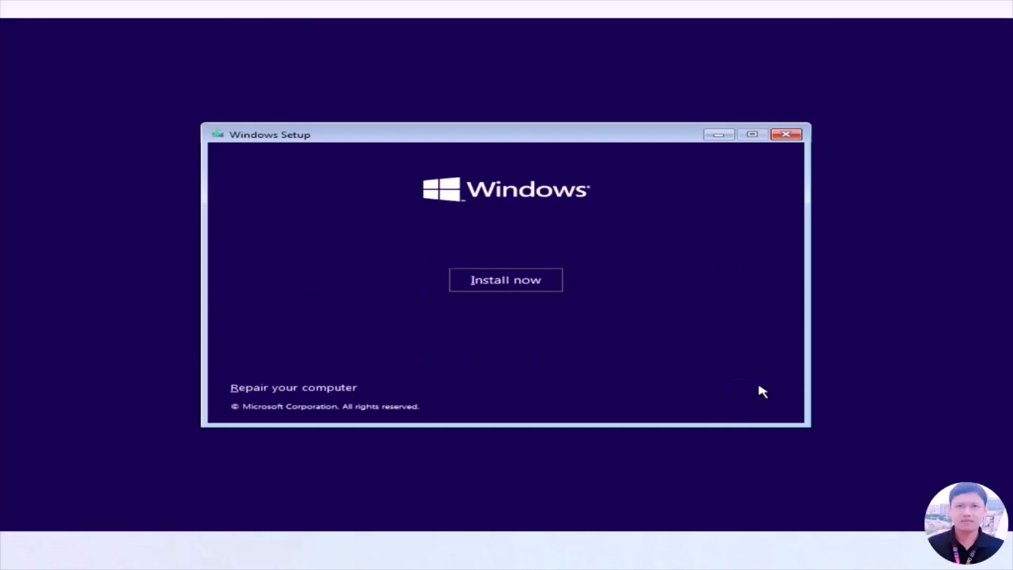
left_click(504, 282)
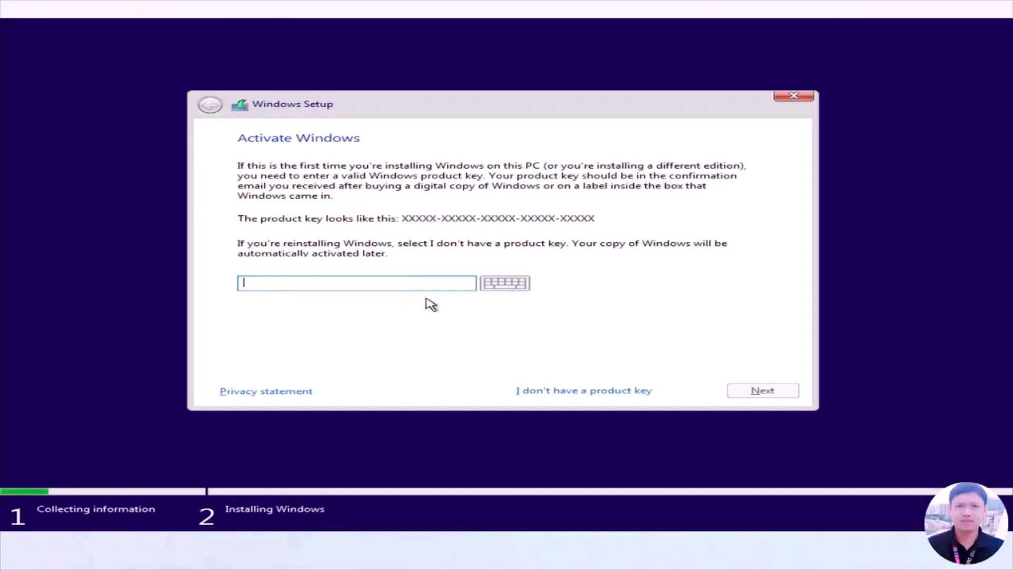
left_click(582, 392)
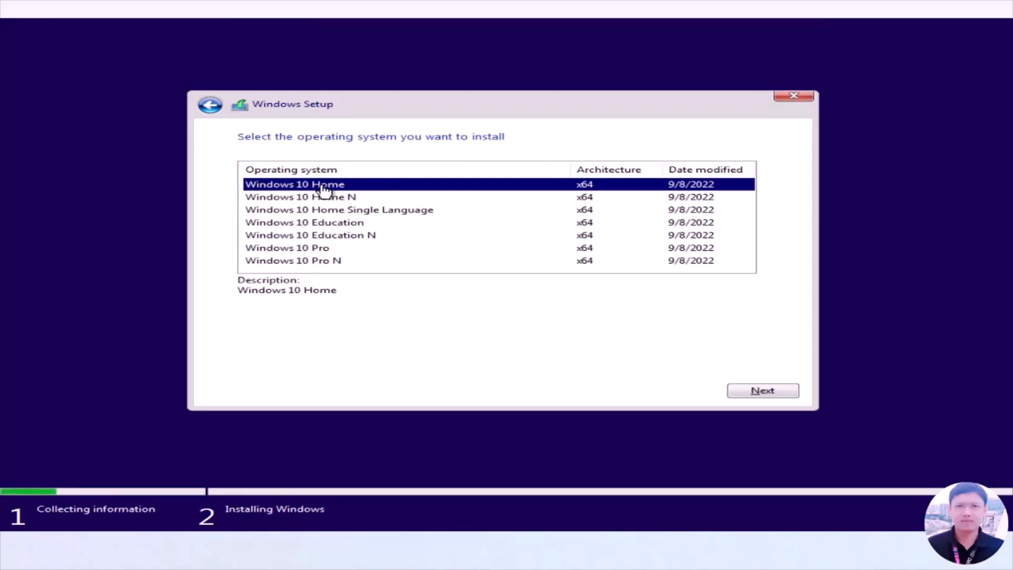
Select Windows 10 Home as the operating system to install and accept the license terms.
left_click(763, 392)
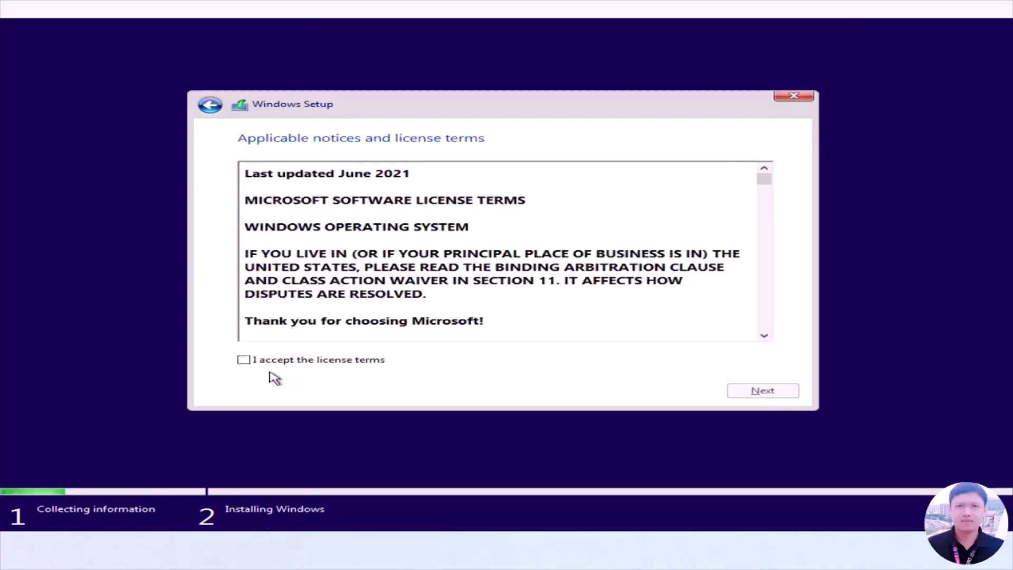
left_click(244, 360)
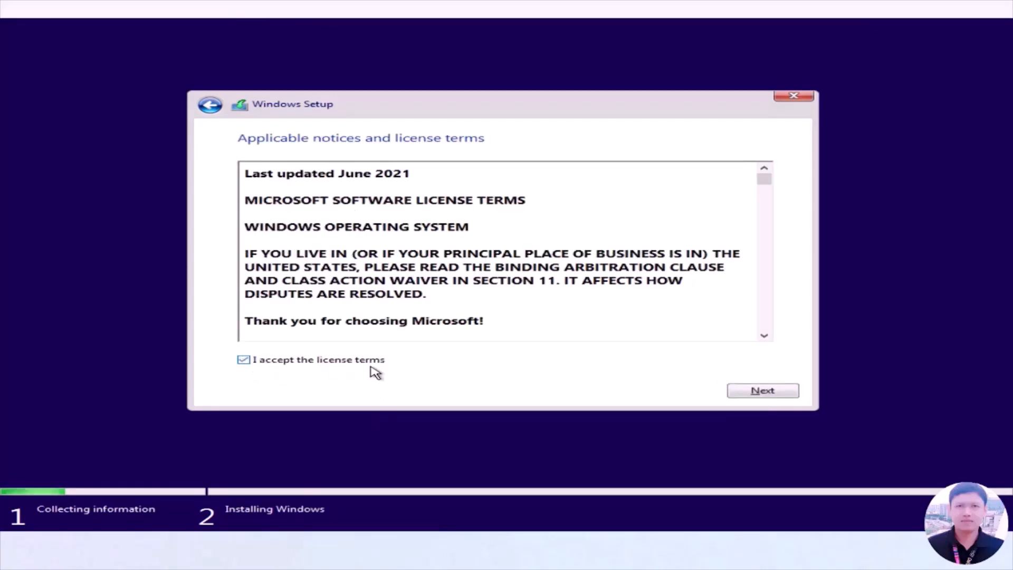
left_click(757, 393)
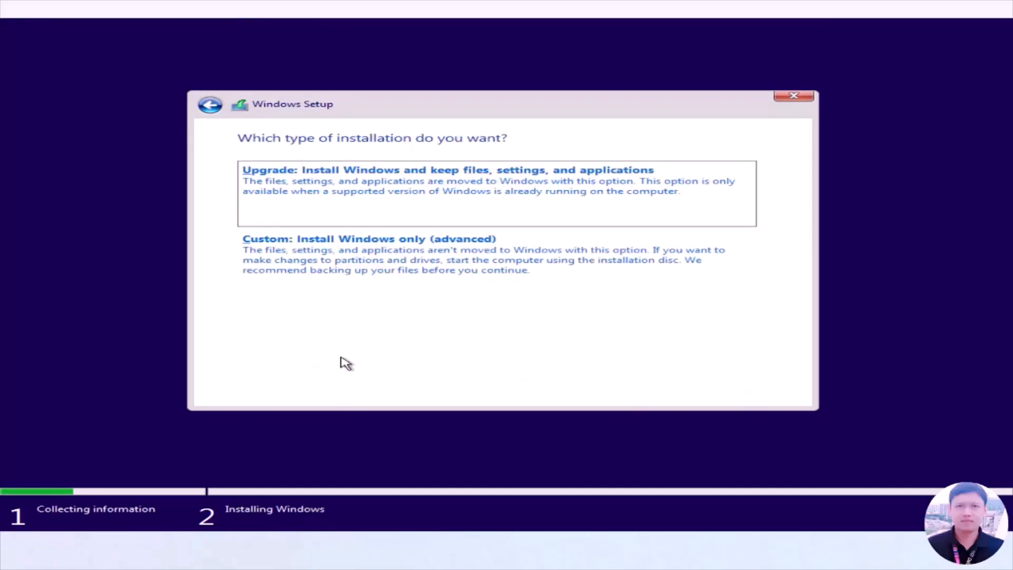
Choose the custom Windows-only installation and create a 51200 MB partition in Drive 0's unallocated space, allowing additional system partitions.
left_click(371, 267)
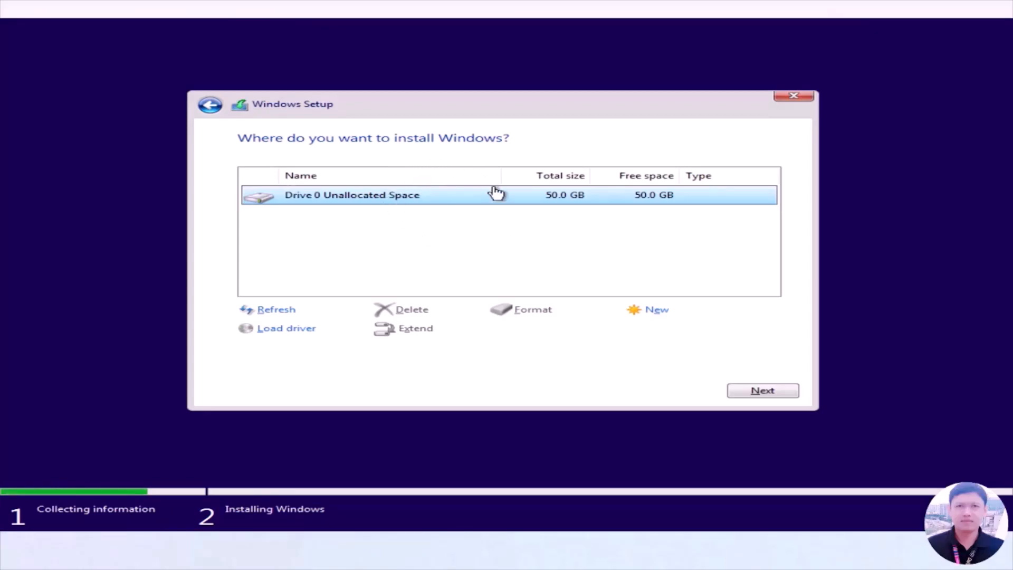
left_click(659, 311)
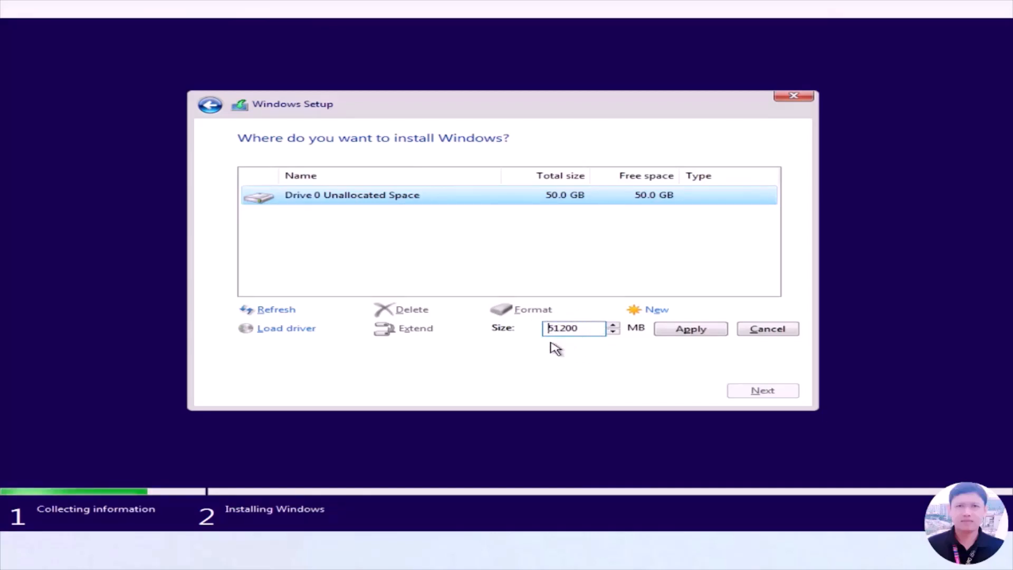
left_click(699, 330)
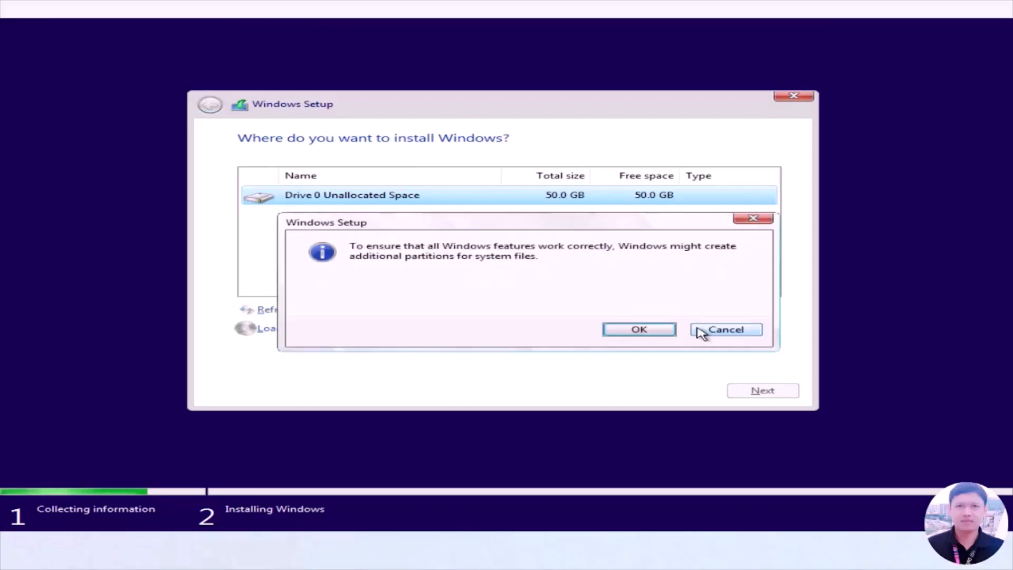
left_click(639, 330)
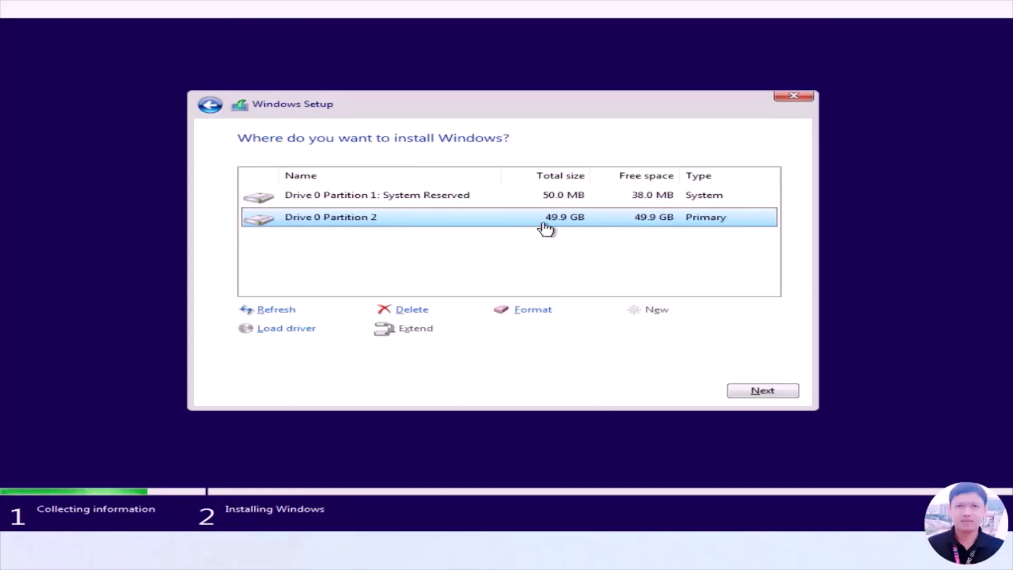
Format Drive 0 Partition 2 and start installing Windows on it.
left_click(533, 310)
left_click(628, 331)
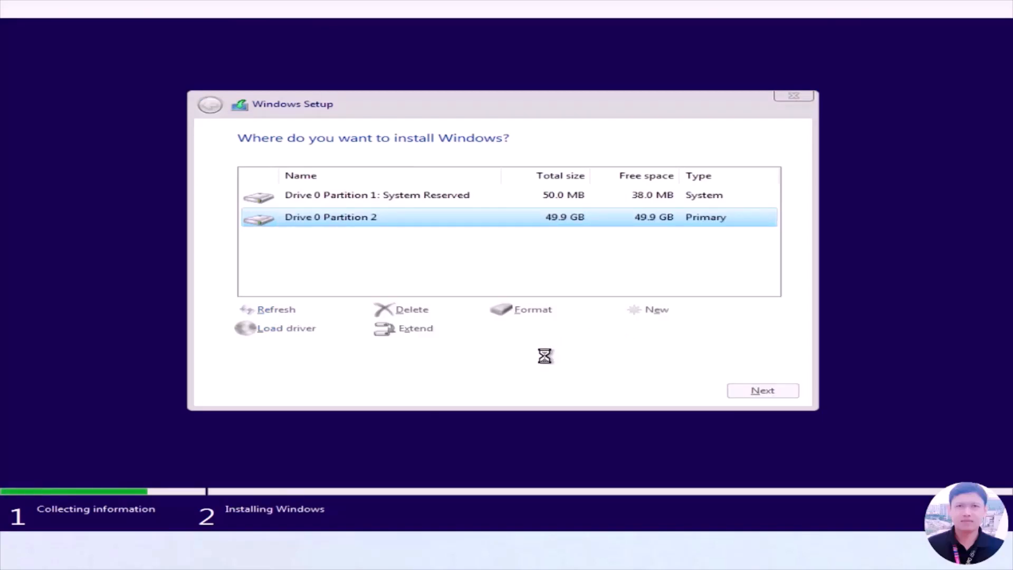
left_click(764, 390)
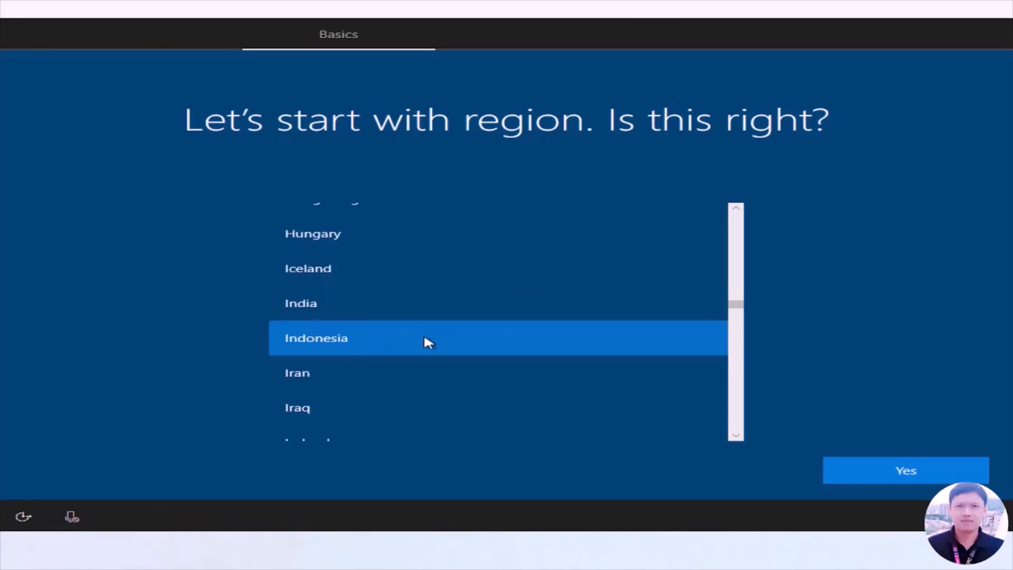
Set the region to Indonesia and the keyboard layout to US, skipping a second layout.
left_click(908, 472)
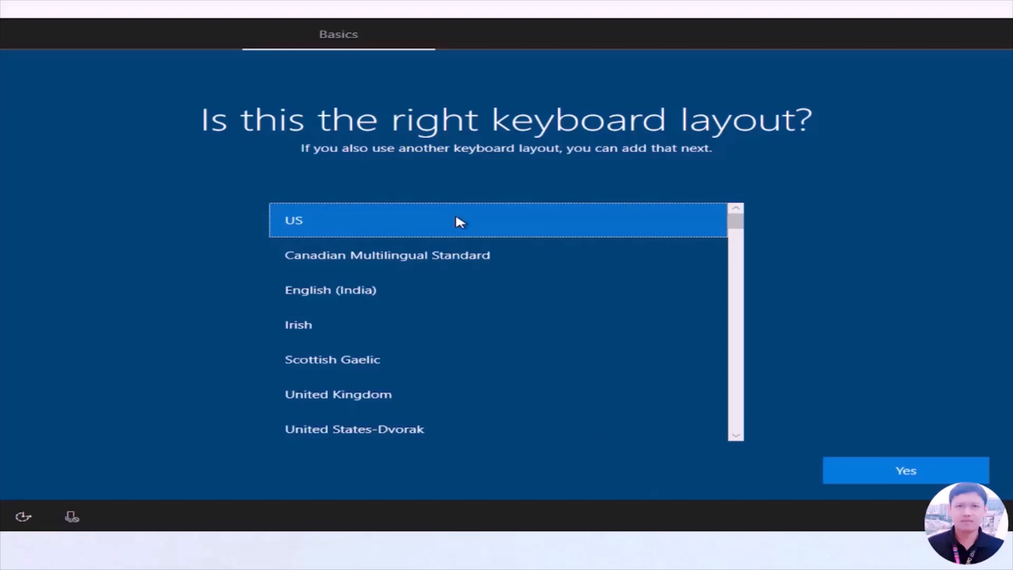
left_click(917, 478)
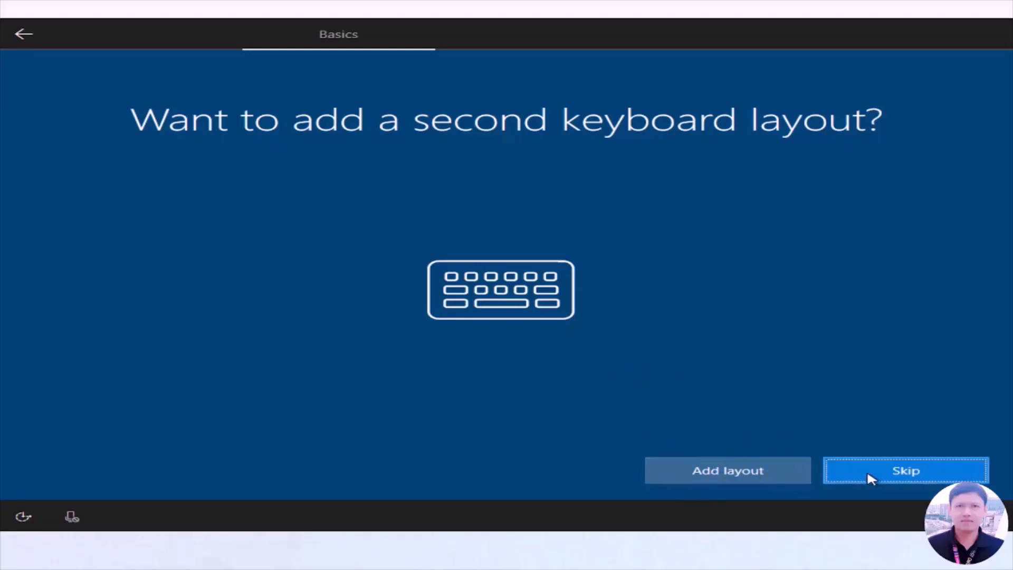
left_click(915, 474)
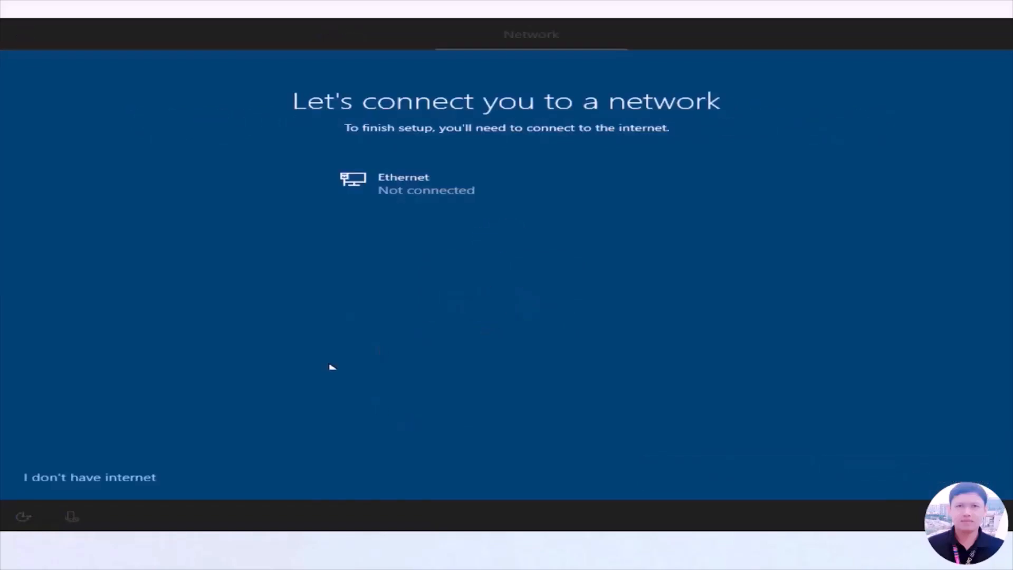
Skip the internet connection and continue with the limited setup.
left_click(110, 481)
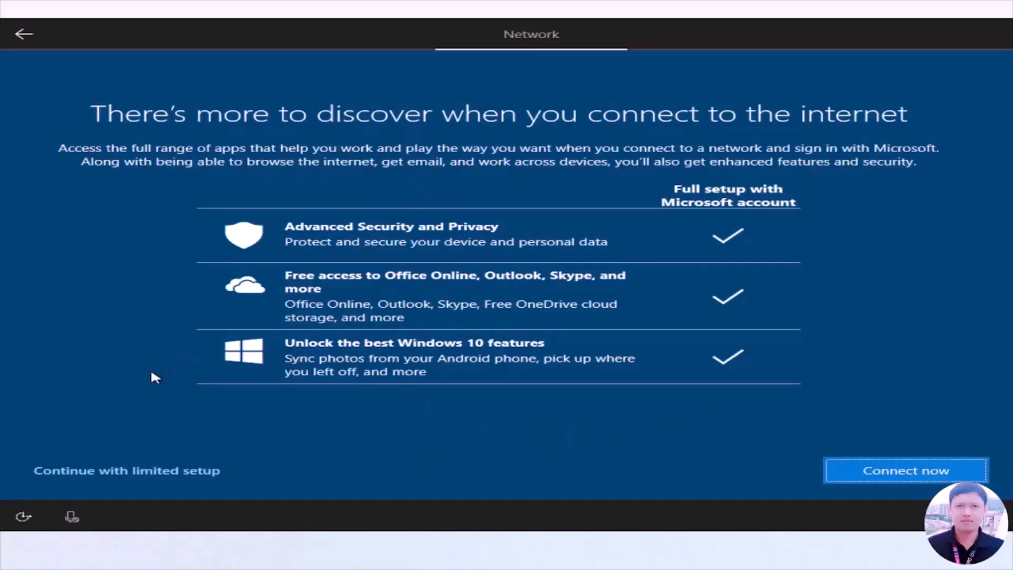
left_click(119, 469)
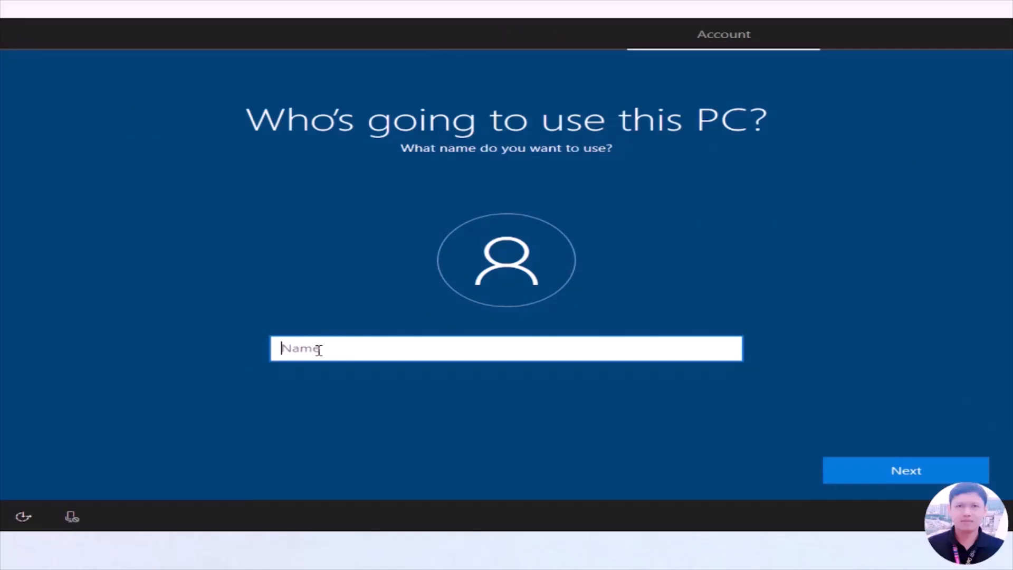
Create the local user account ABC, and enter and confirm the account password.
type("ABC")
left_click(912, 477)
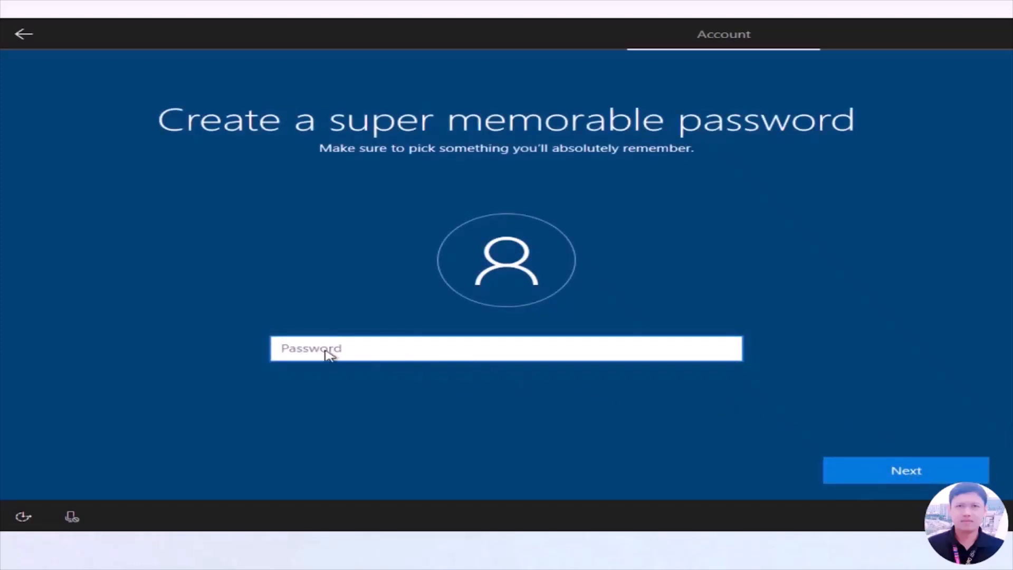
type("123")
left_click(880, 470)
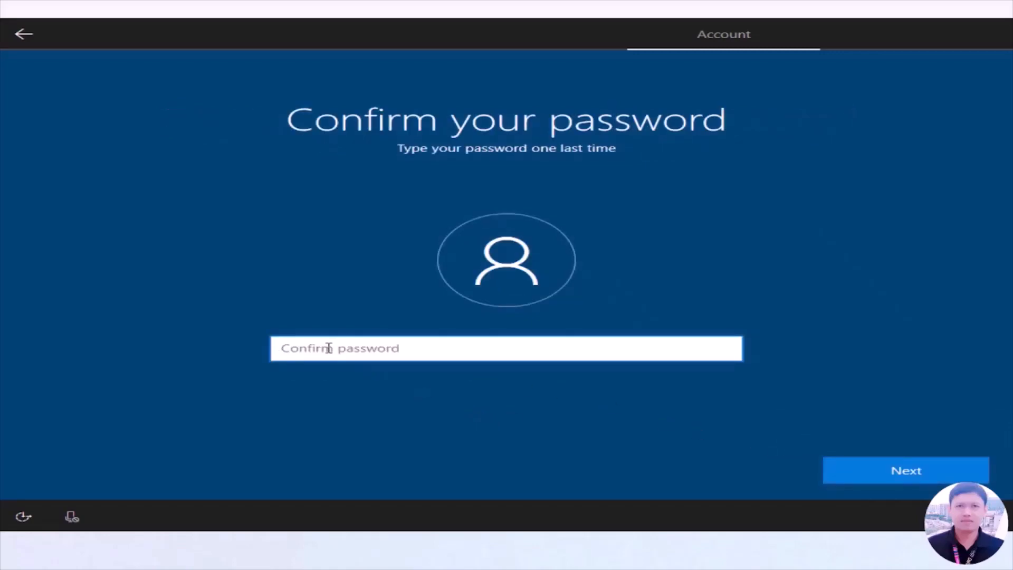
type("123")
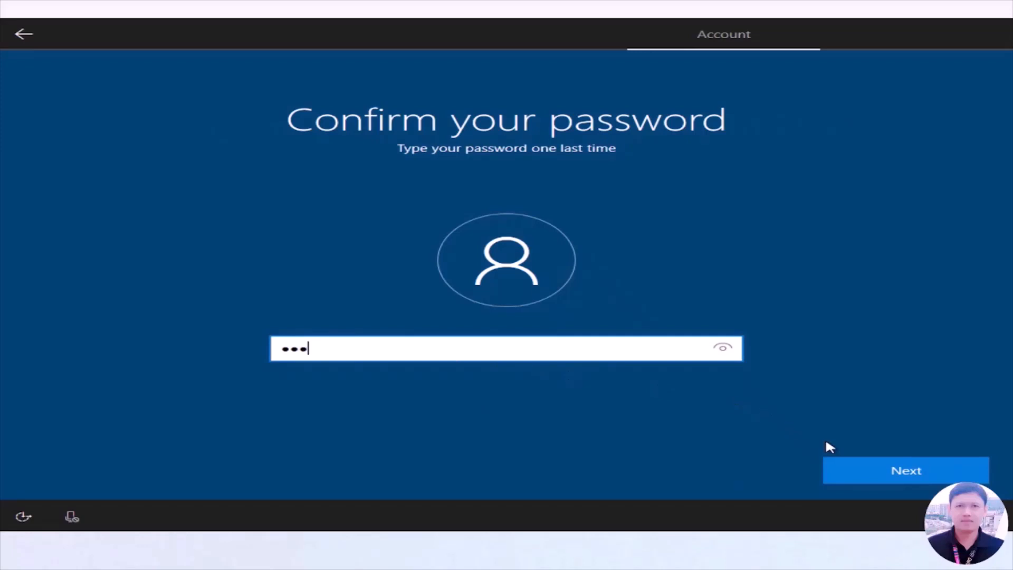
left_click(892, 469)
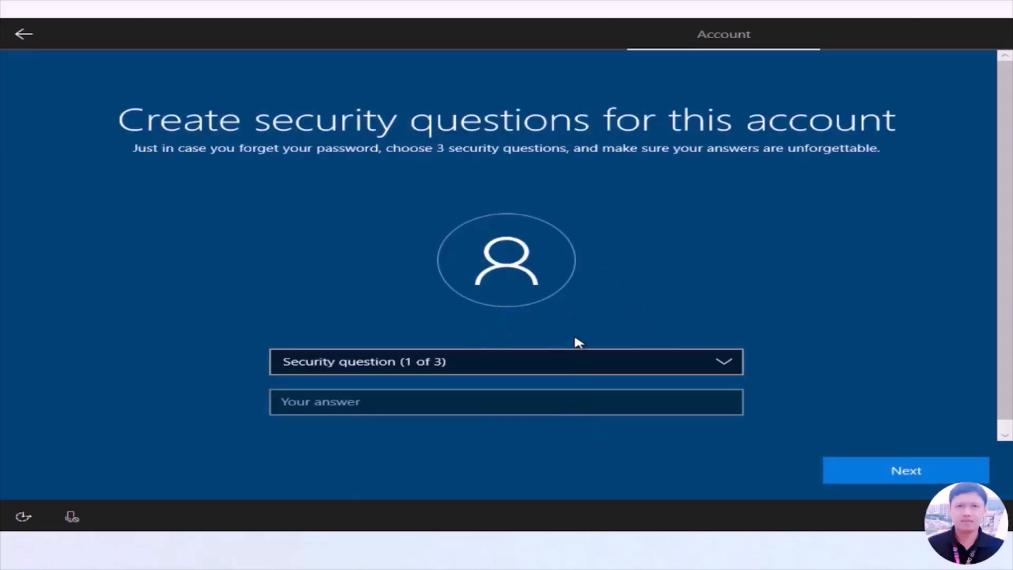
Set the first security question to "What was your first pet's name?" and enter the security answer.
left_click(608, 364)
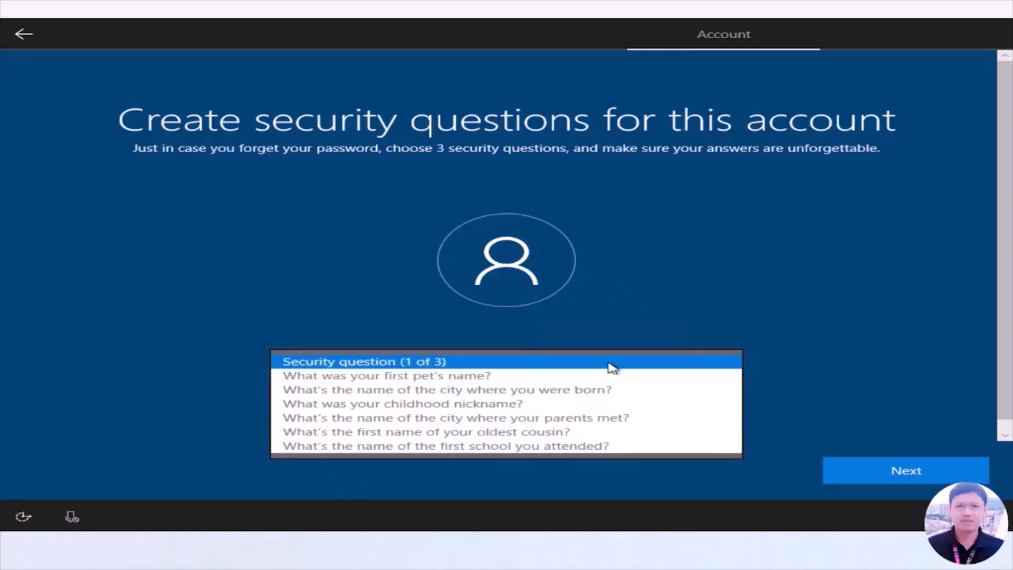
left_click(419, 376)
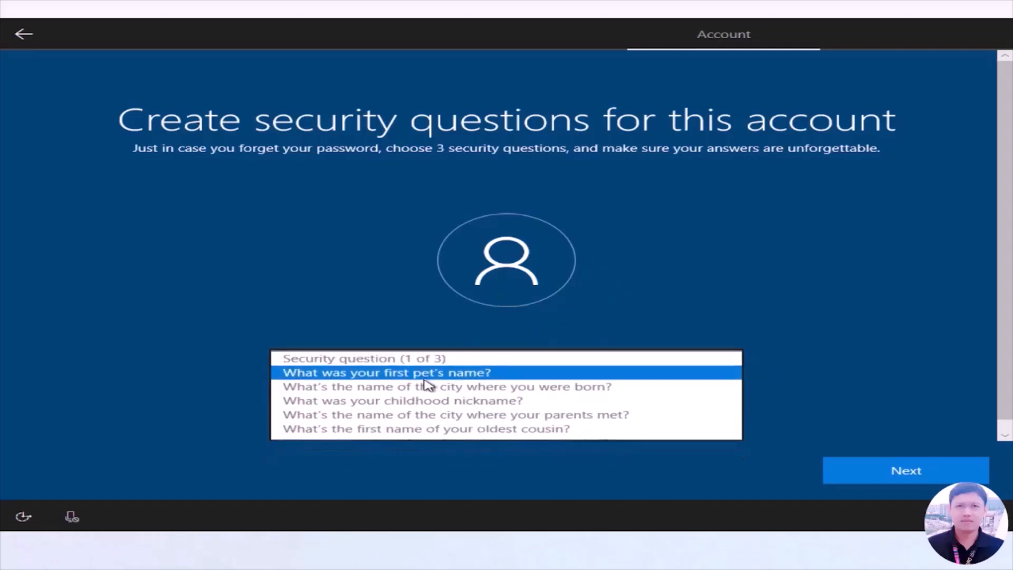
left_click(345, 402)
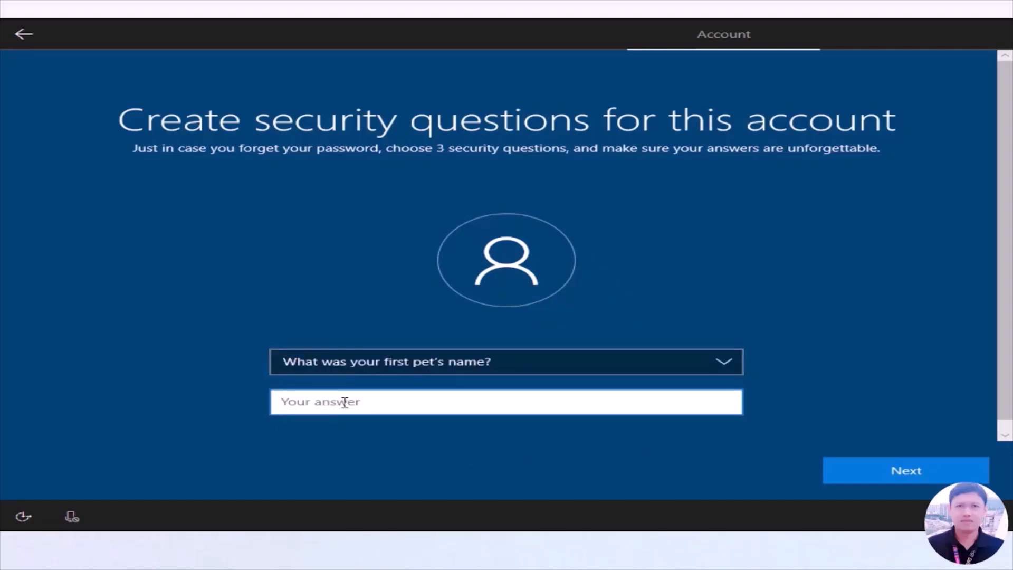
type("abc")
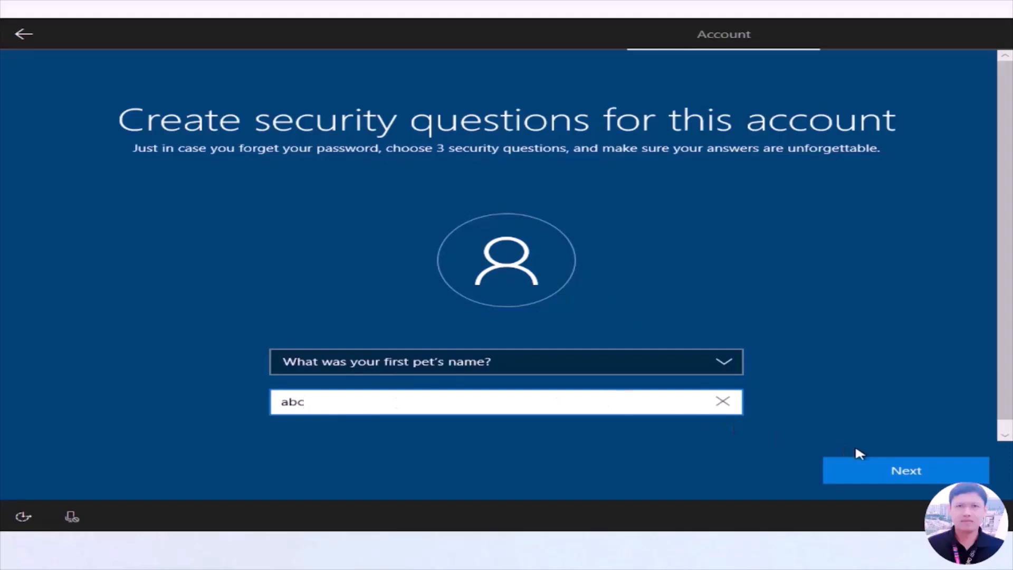
left_click(893, 470)
Set the second security question to "What's the name of the city where you were born?" and enter the security answer.
left_click(520, 366)
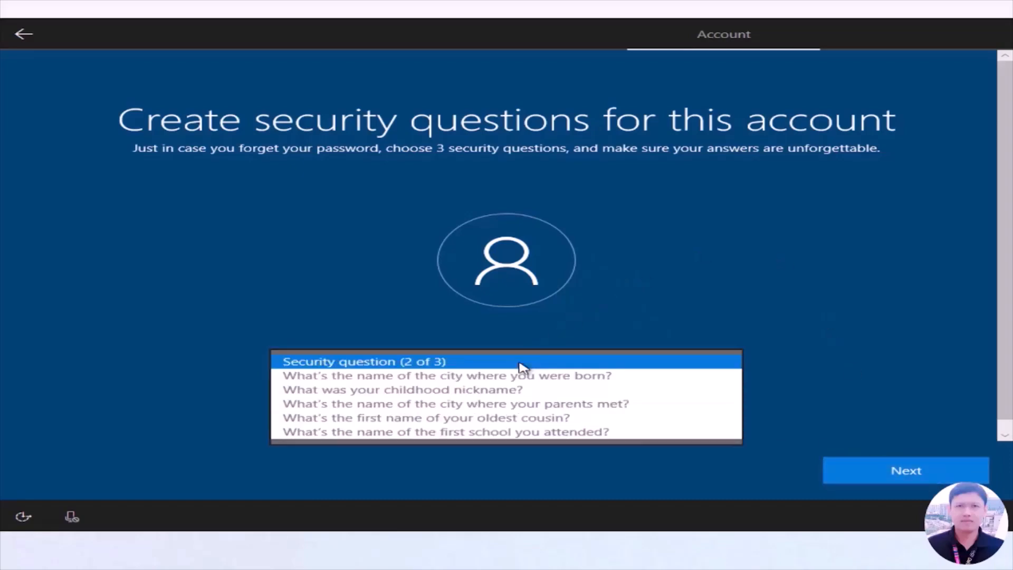
left_click(520, 376)
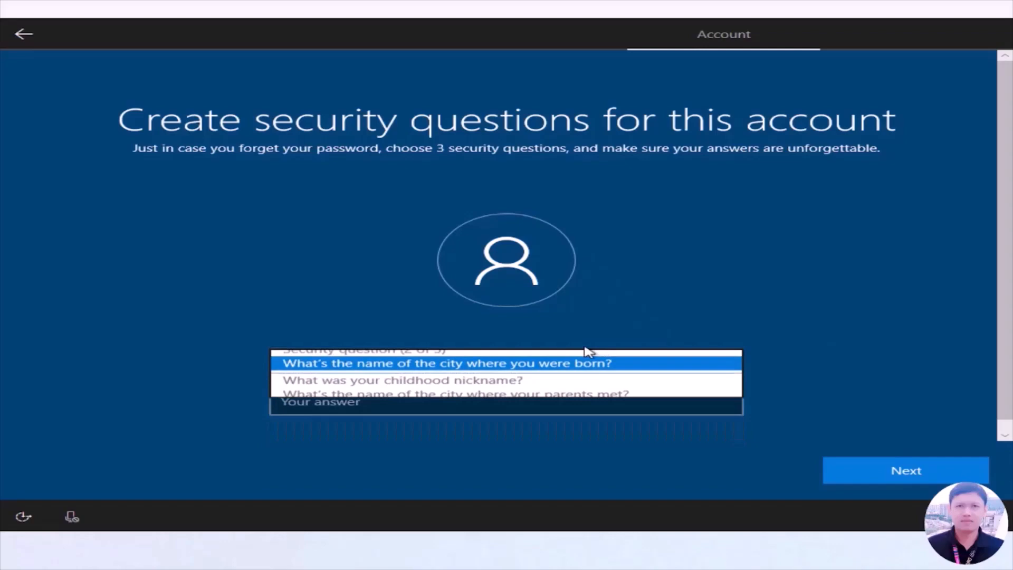
left_click(408, 404)
type("abc")
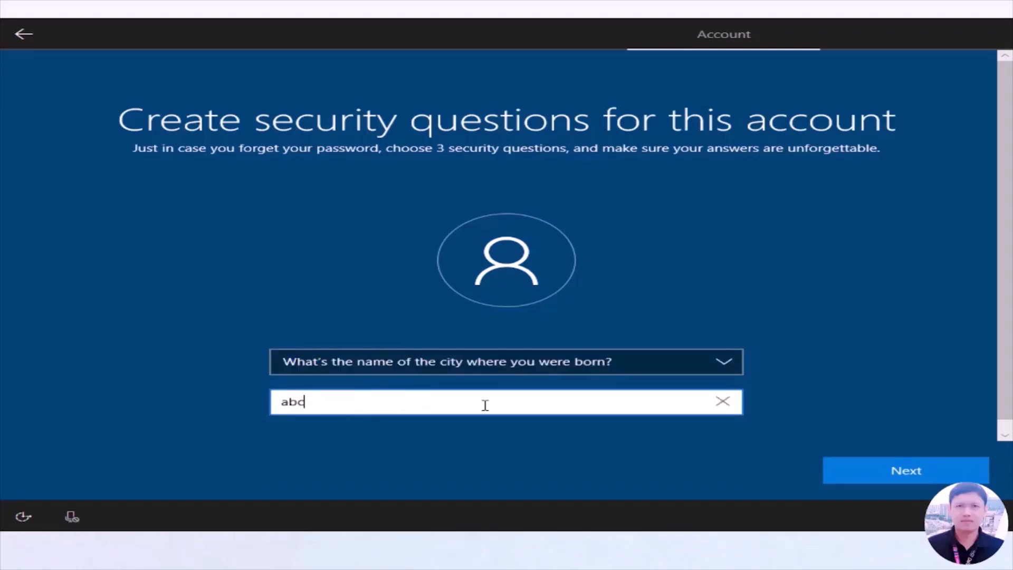
left_click(853, 470)
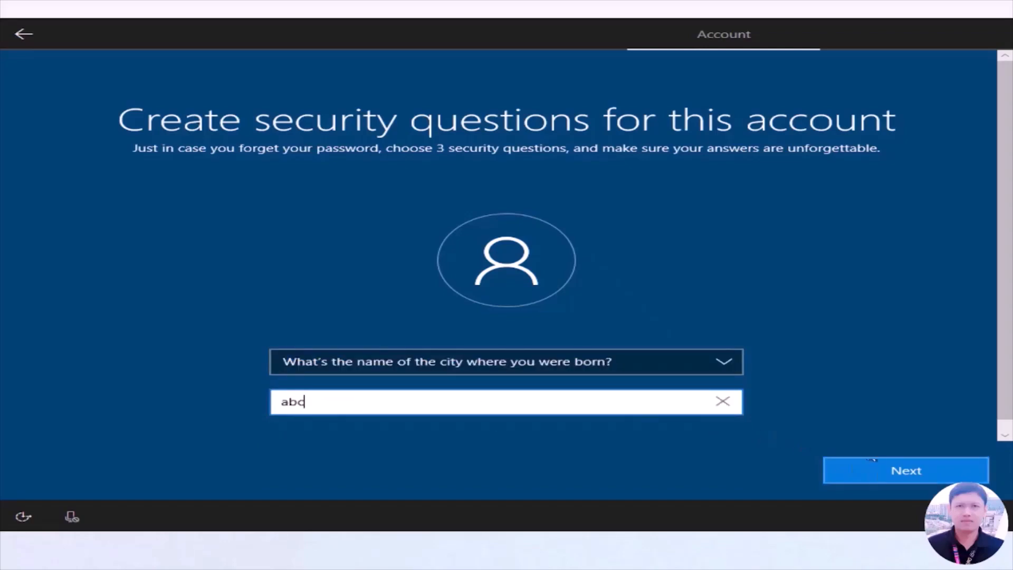
Set the third security question to "What's the name of the city where your parents met?" and enter the security answer.
left_click(607, 368)
left_click(547, 391)
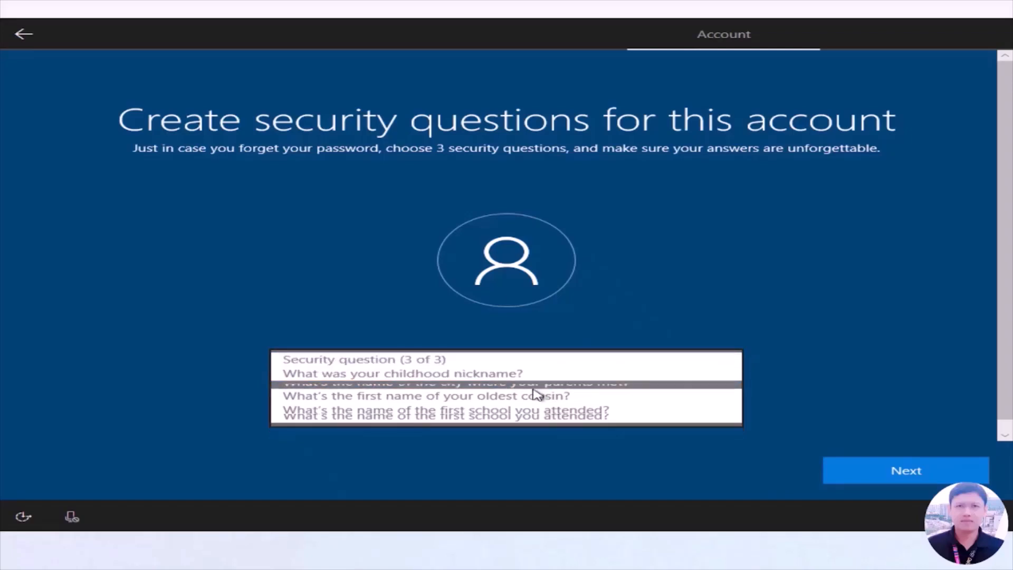
left_click(442, 411)
type("abc")
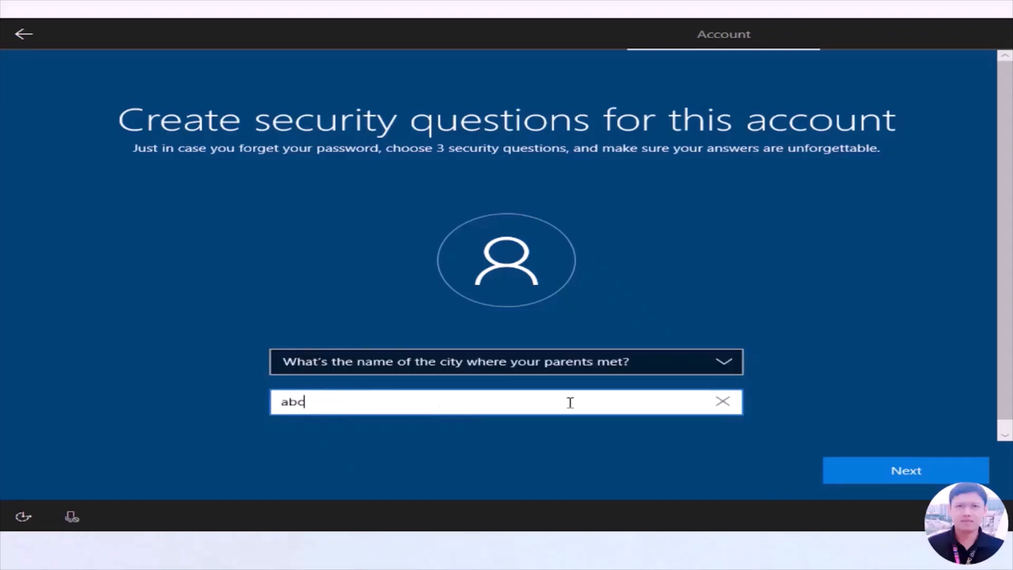
left_click(916, 467)
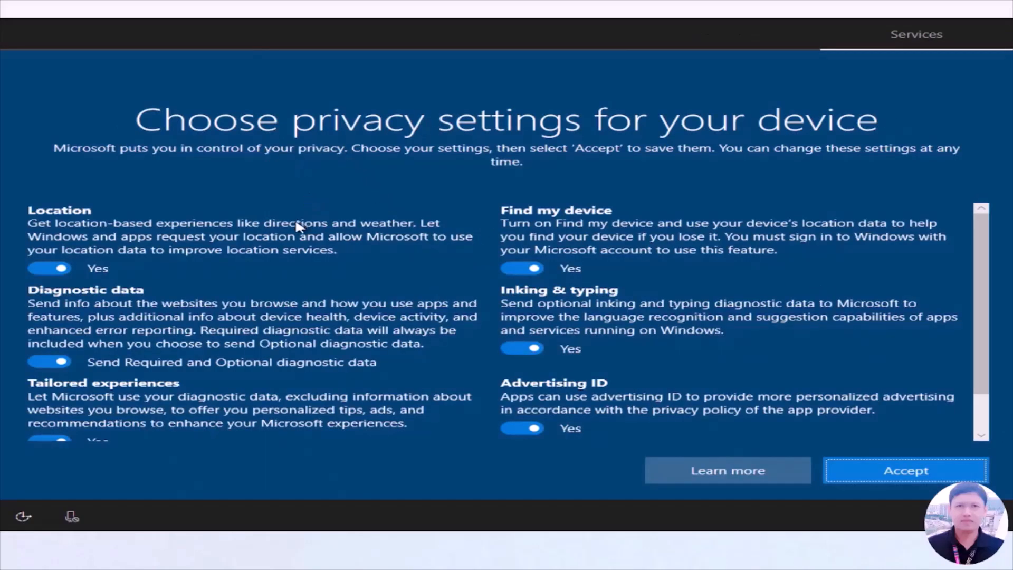
Review the device privacy settings and accept them with all default options left on.
scroll(181, 242, "down", 1)
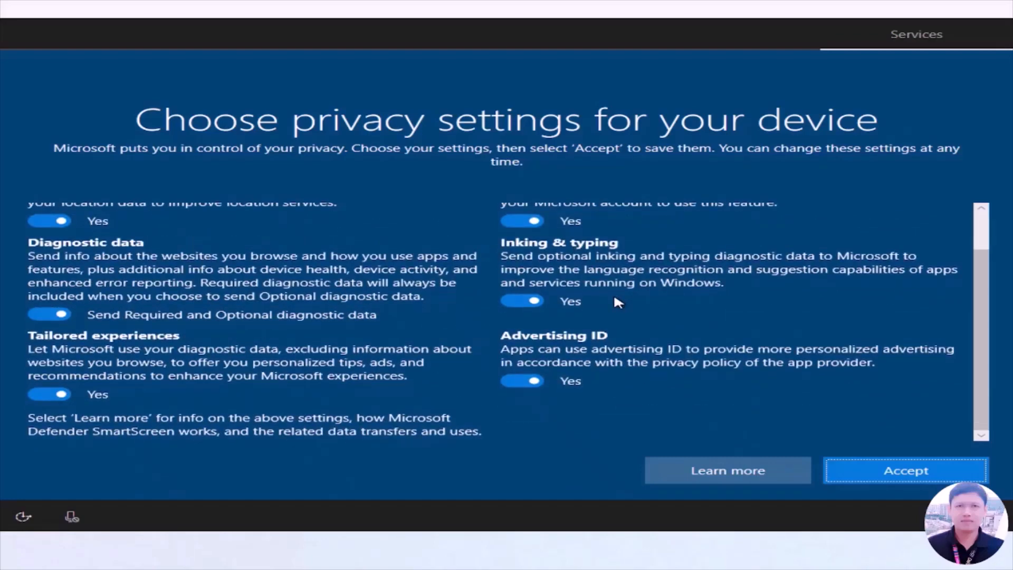
scroll(618, 302, "up", 1)
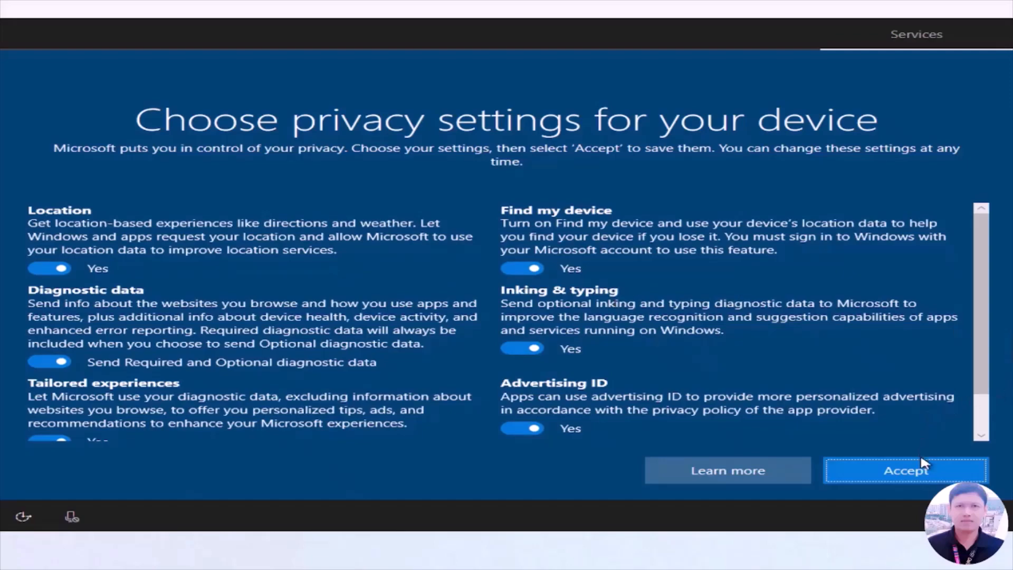
left_click(923, 472)
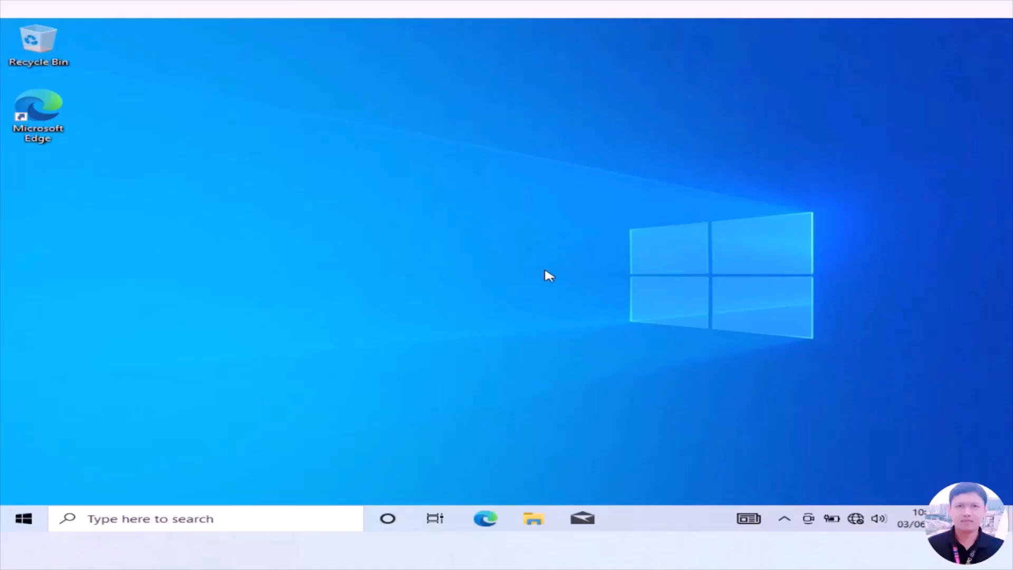
Add the Computer, User's Files and Control Panel icons to the desktop through the theme-related desktop icon settings, and close Settings.
right_click(514, 274)
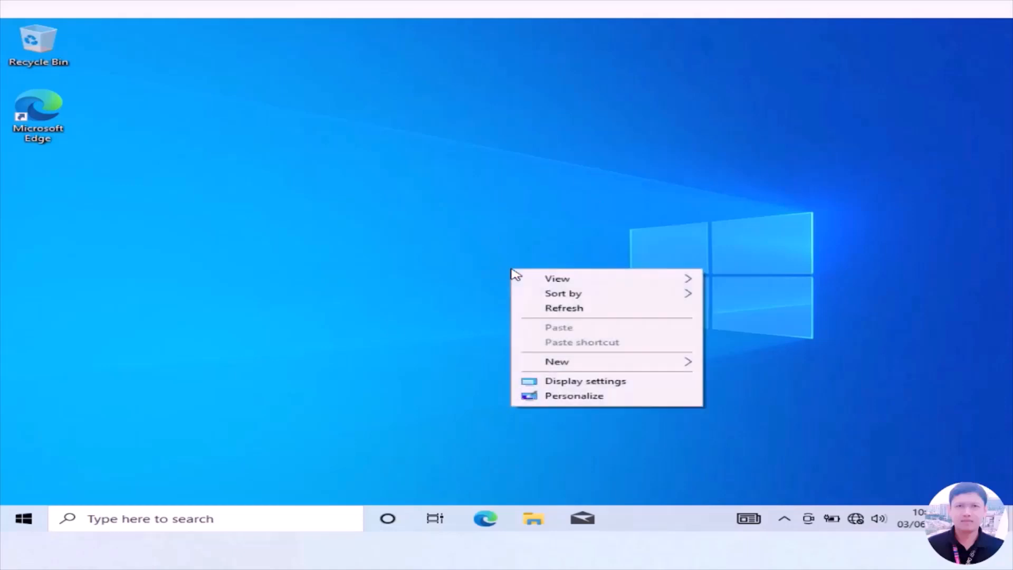
left_click(573, 396)
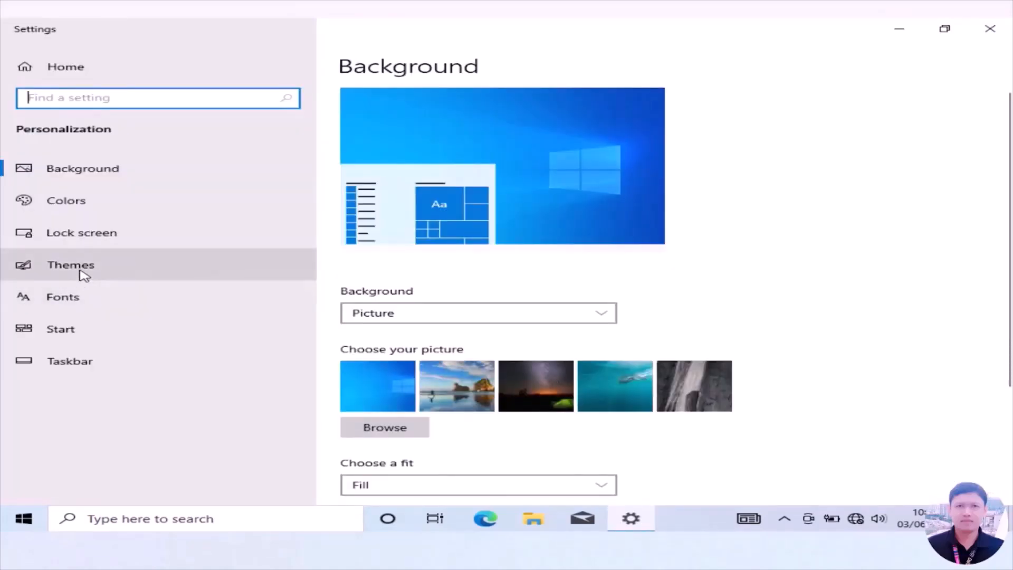
left_click(84, 273)
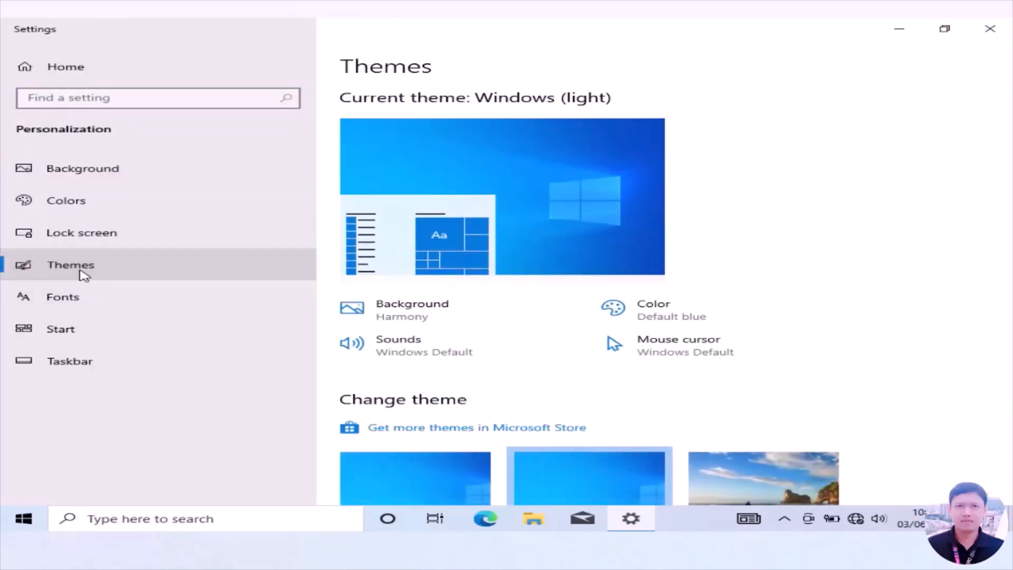
scroll(796, 300, "down", 5)
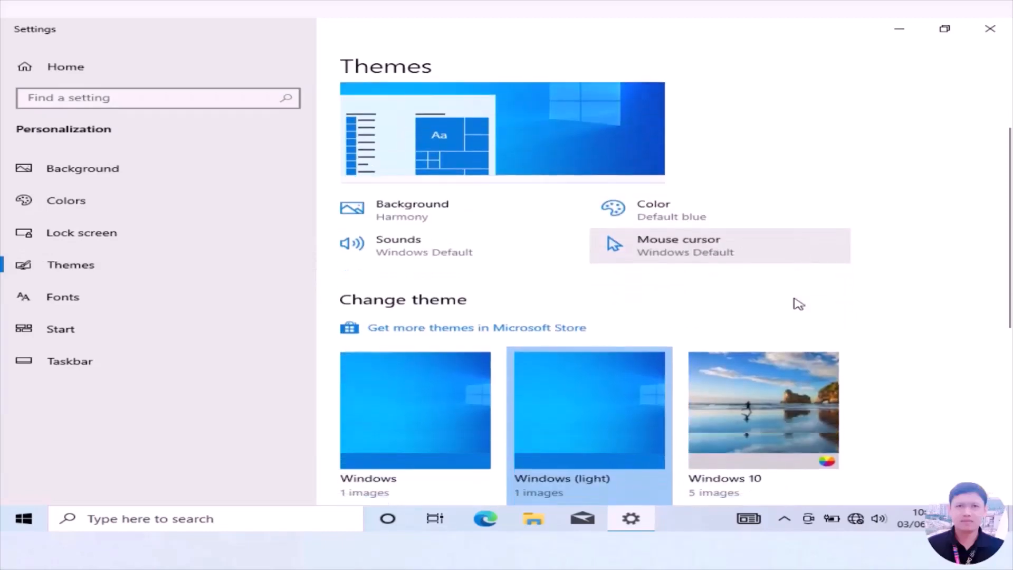
scroll(798, 304, "down", 4)
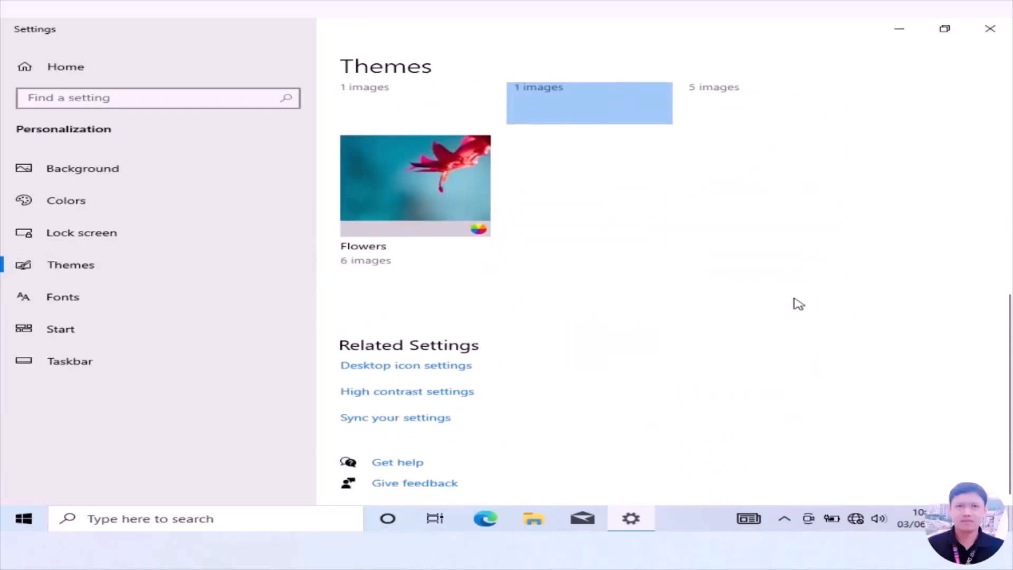
left_click(379, 367)
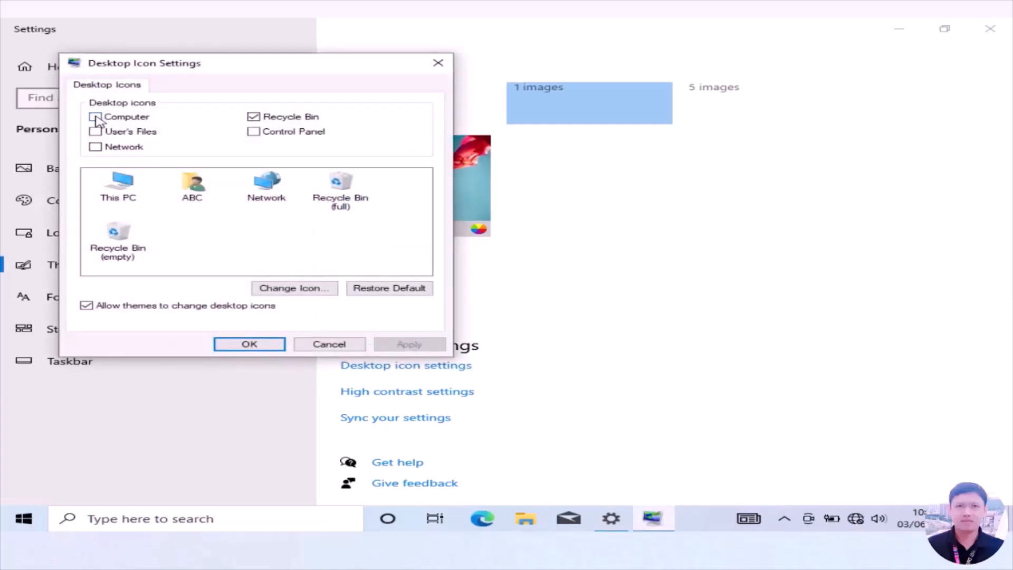
left_click(95, 117)
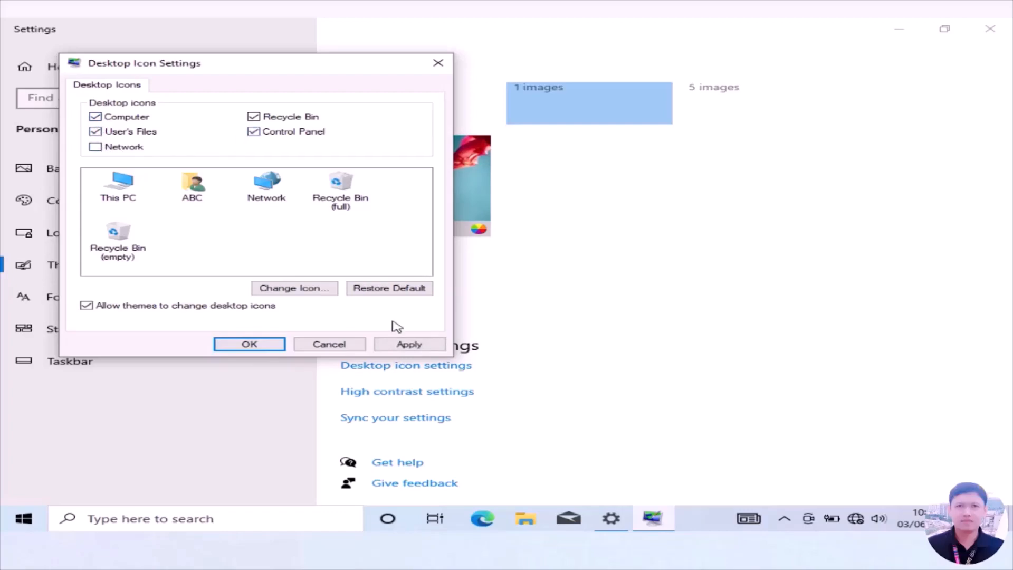
left_click(409, 344)
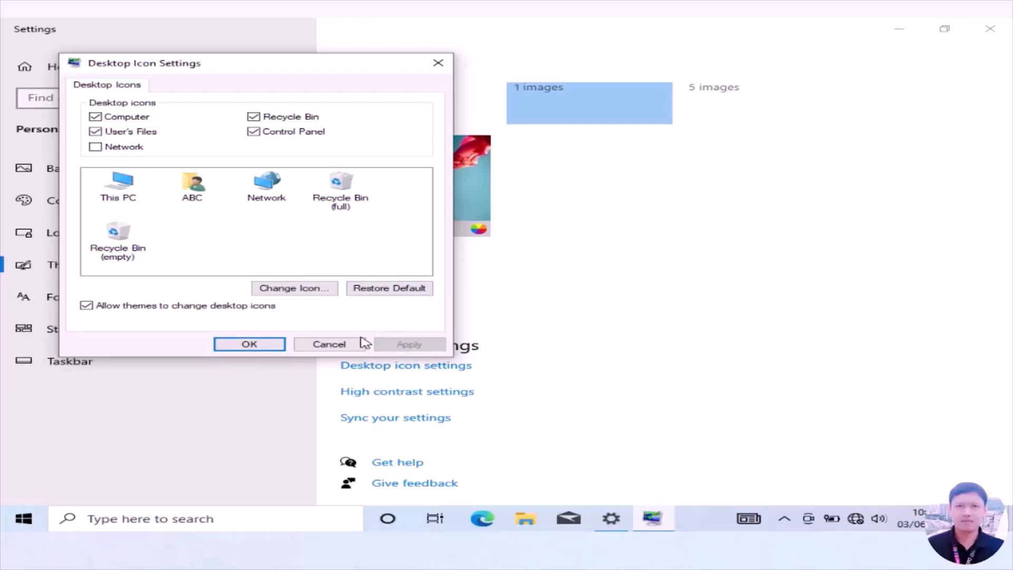
left_click(266, 345)
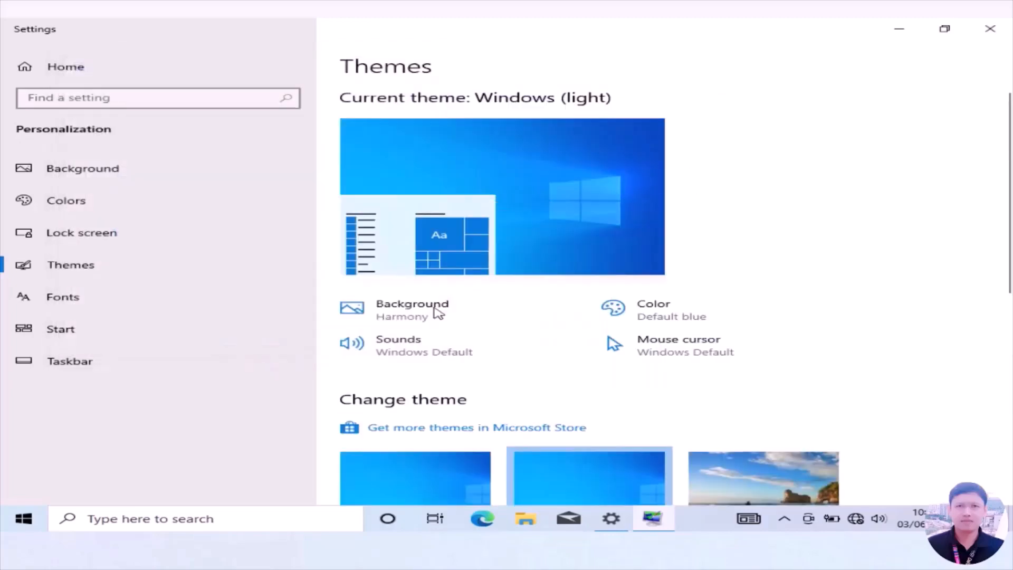
left_click(990, 29)
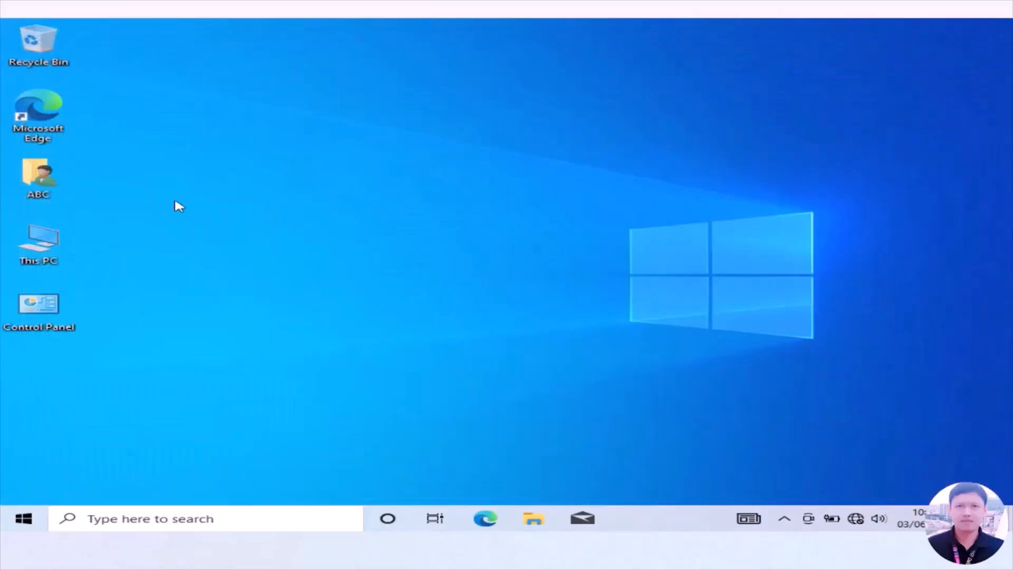
Examine the device and Windows specifications in the properties of This PC.
right_click(45, 256)
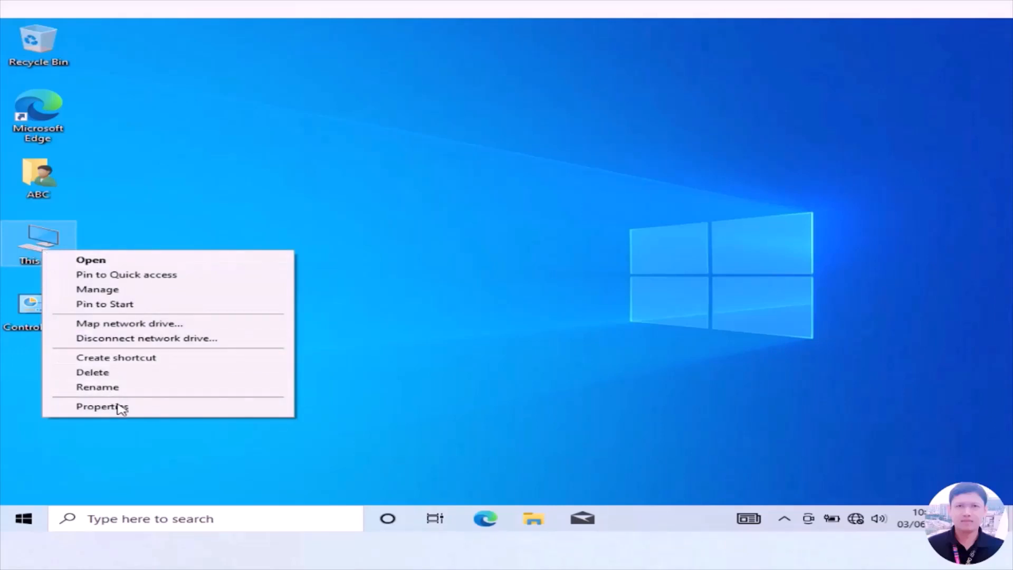
left_click(101, 406)
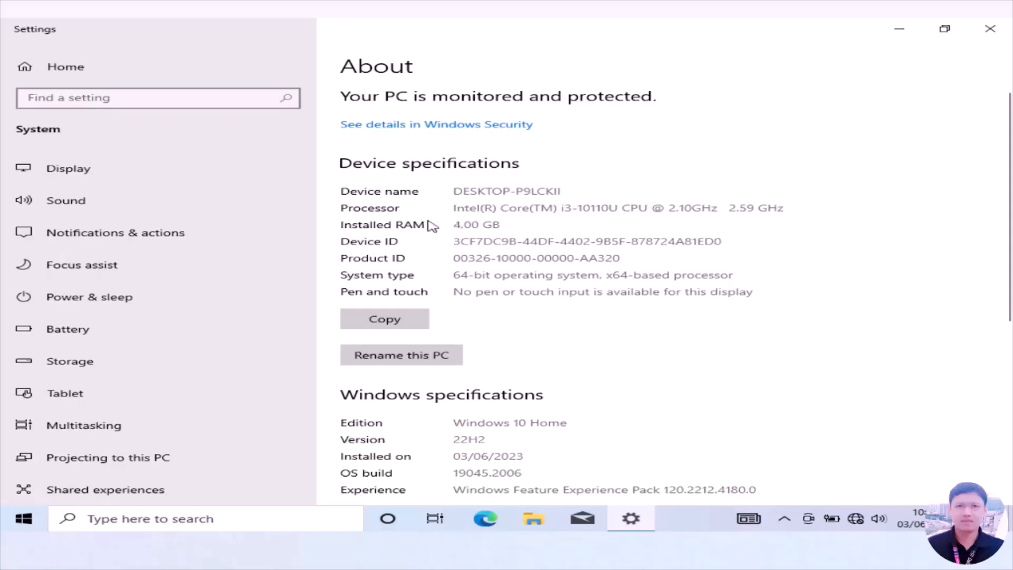
scroll(572, 256, "down", 4)
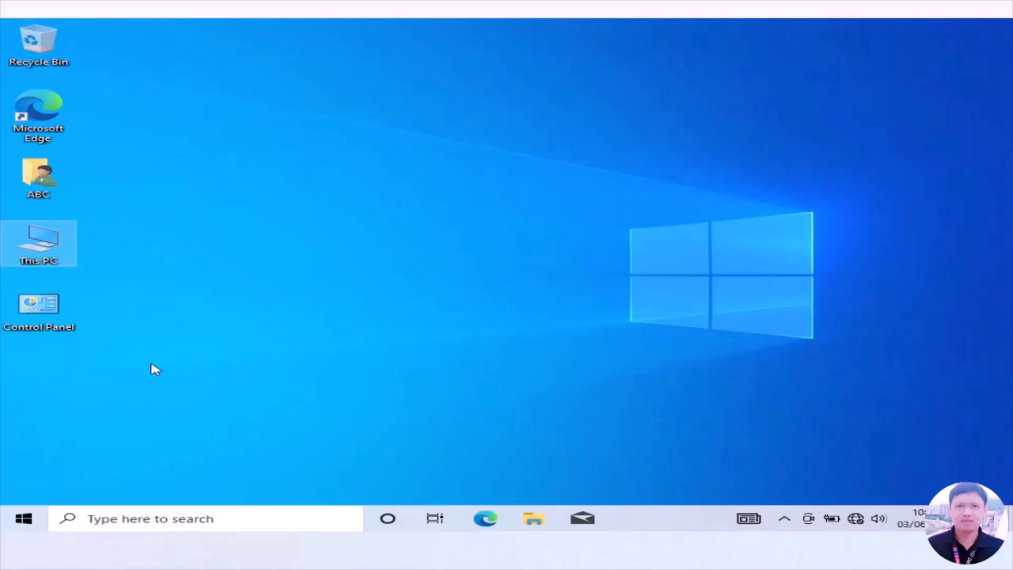
Look through the full list of installed apps in the Start menu and close it.
left_click(26, 519)
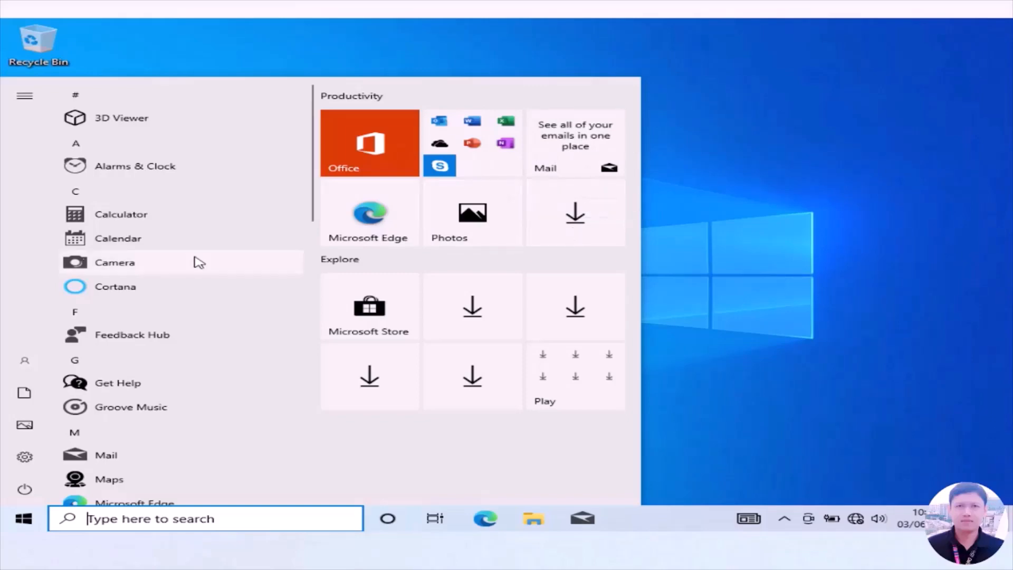
scroll(193, 262, "down", 5)
scroll(193, 262, "down", 6)
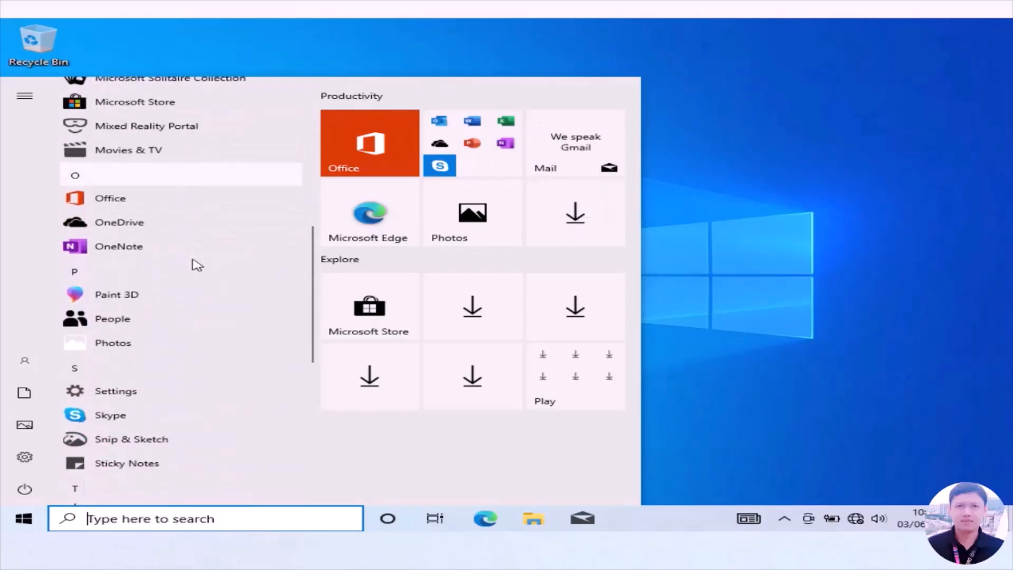
scroll(197, 264, "down", 2)
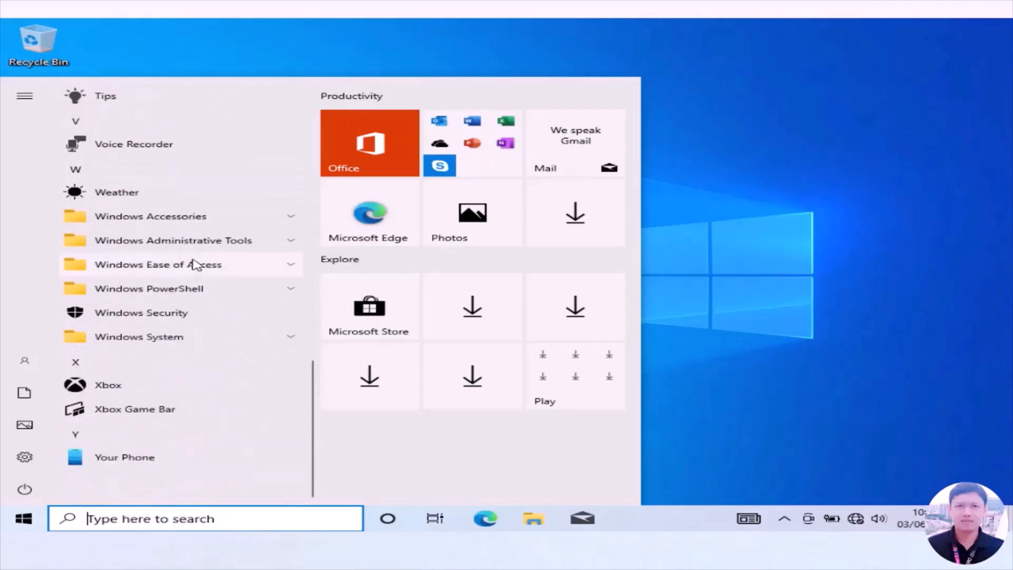
key("Escape")
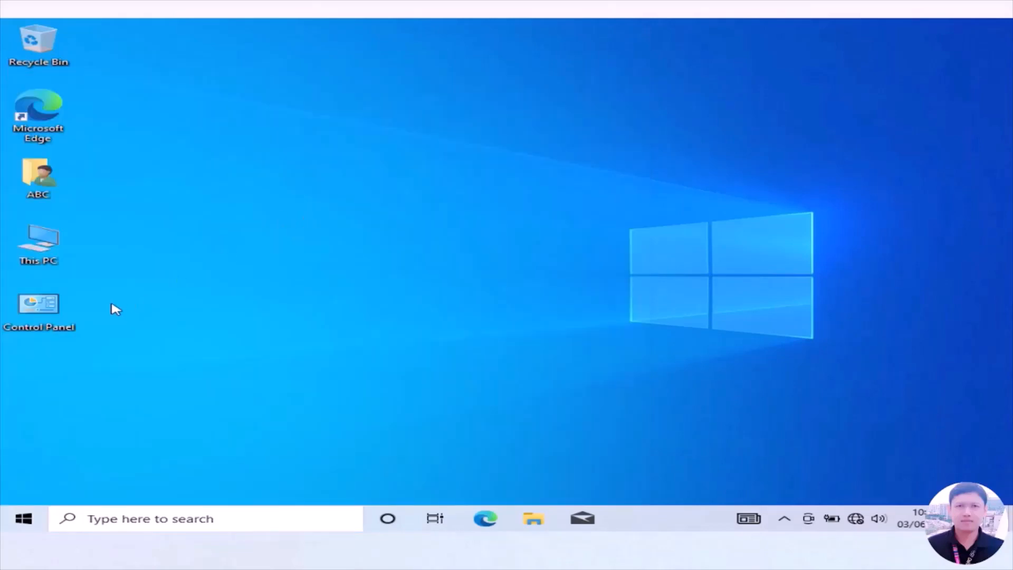
Open the maximized Control Panel and set its view to Small icons.
left_click(52, 316)
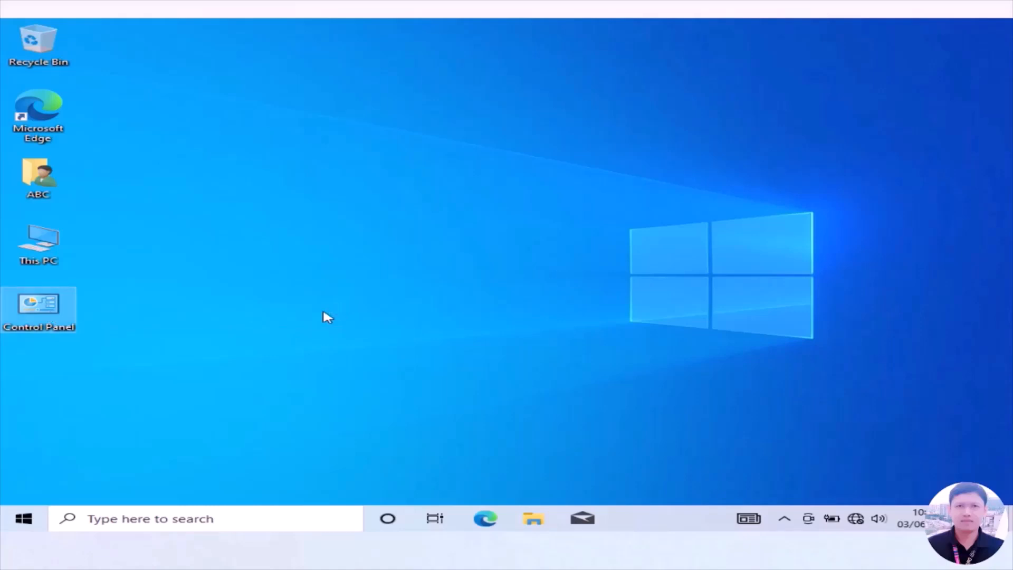
key("Return")
left_click(834, 77)
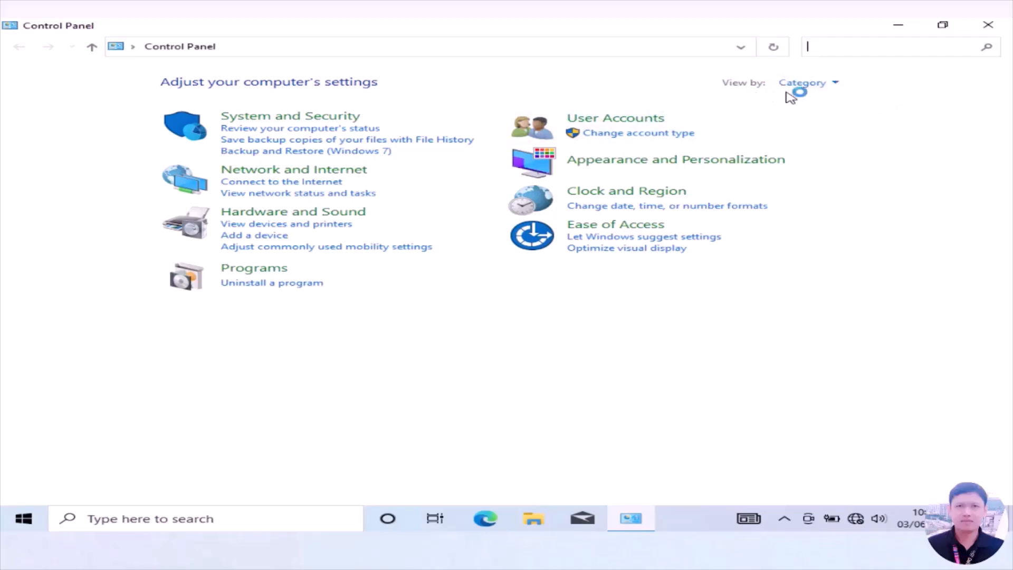
left_click(835, 84)
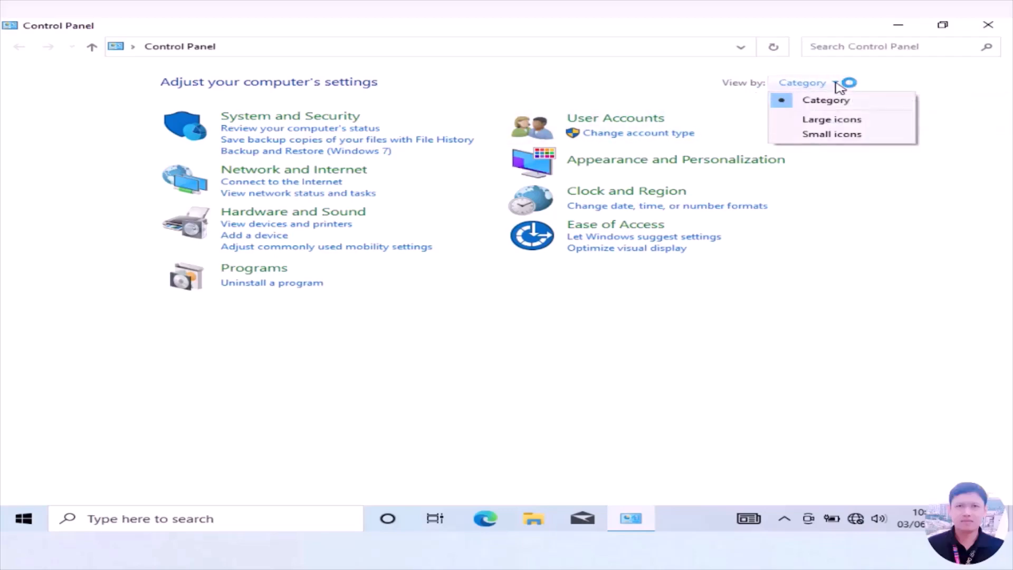
left_click(860, 138)
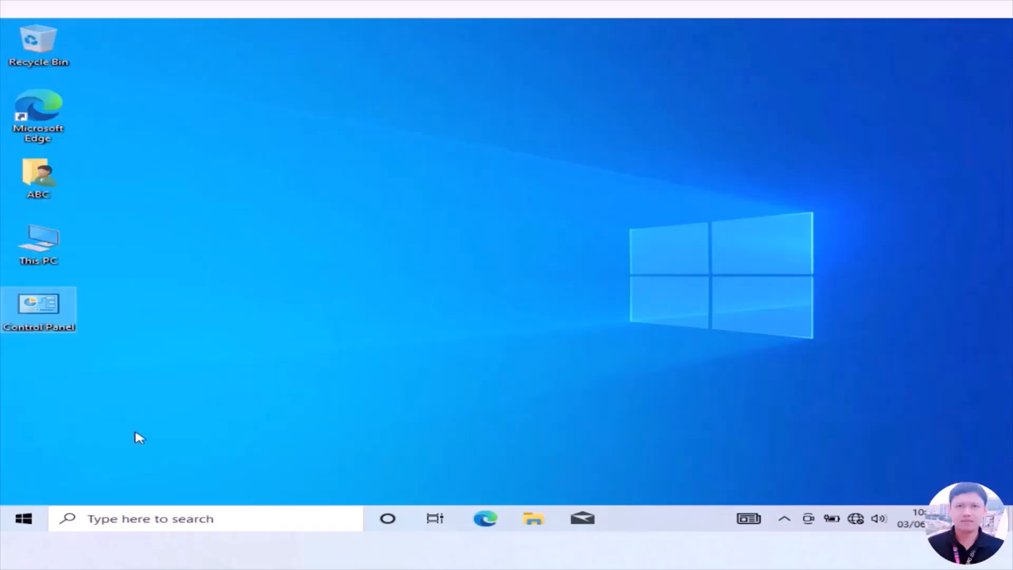
Check the Quick access folders in File Explorer and close the window.
left_click(536, 520)
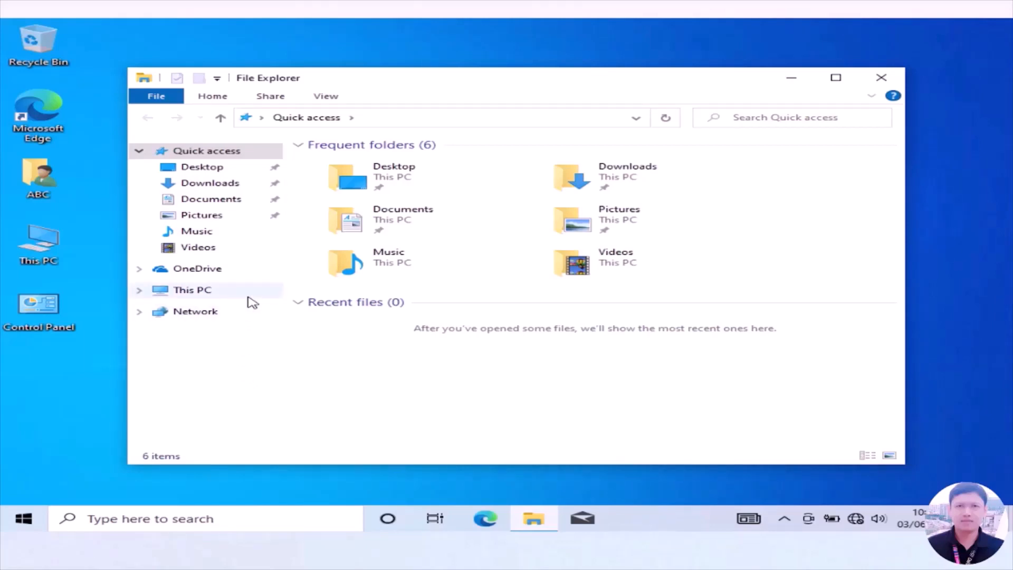
left_click(882, 79)
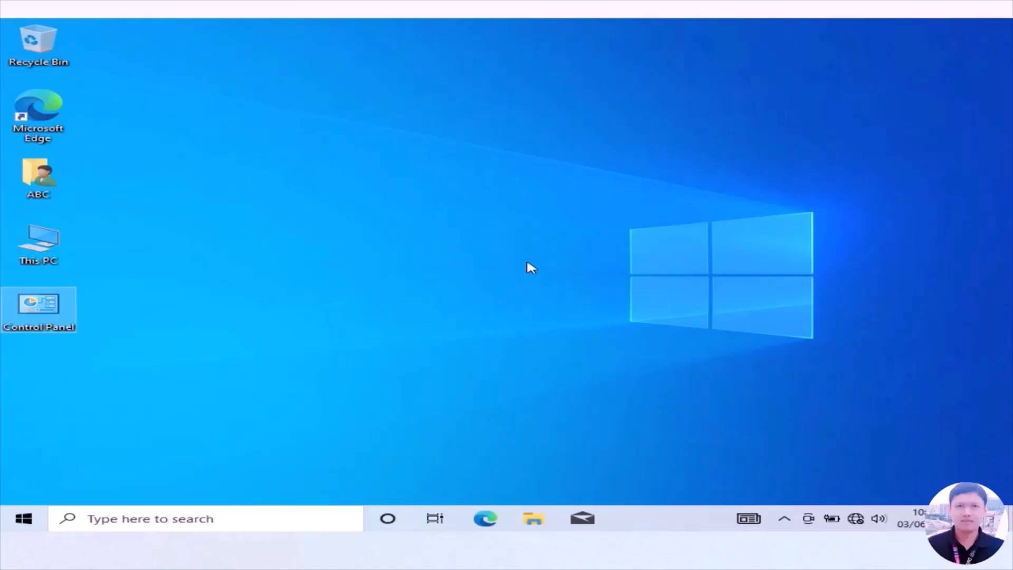
Open the desktop's personalization settings and set the background to the picture of the beach with rock formations.
right_click(528, 262)
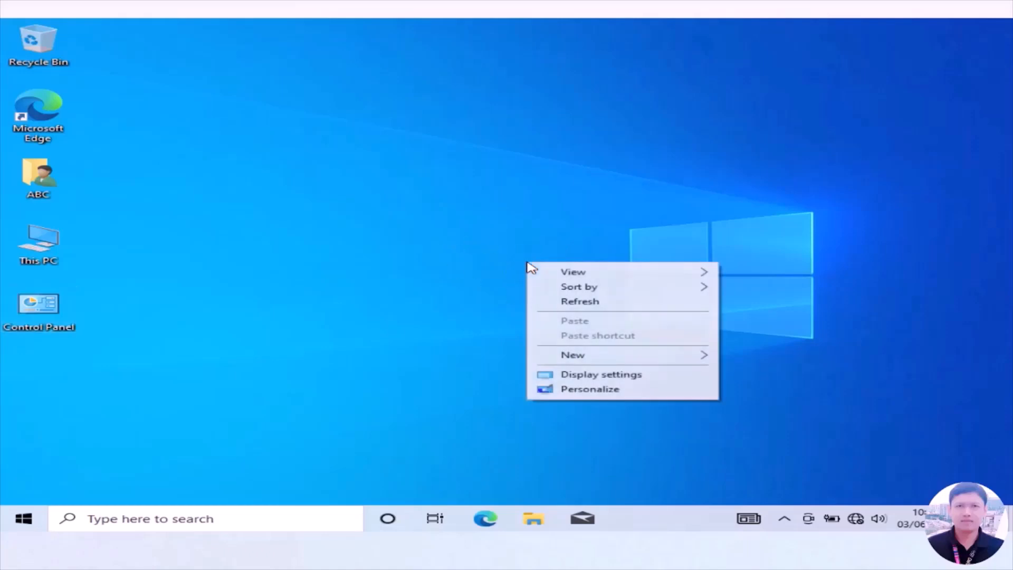
left_click(598, 393)
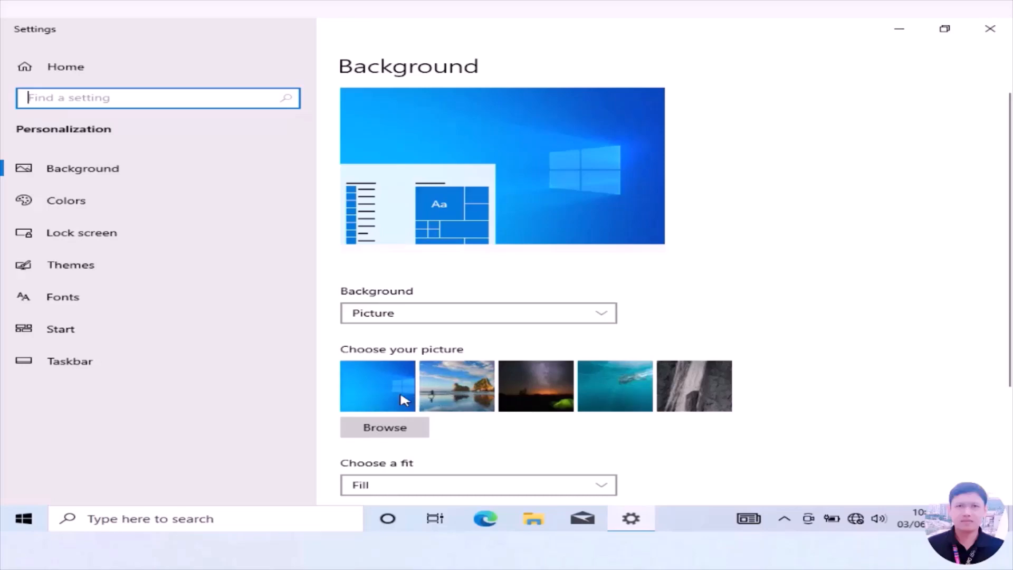
left_click(457, 402)
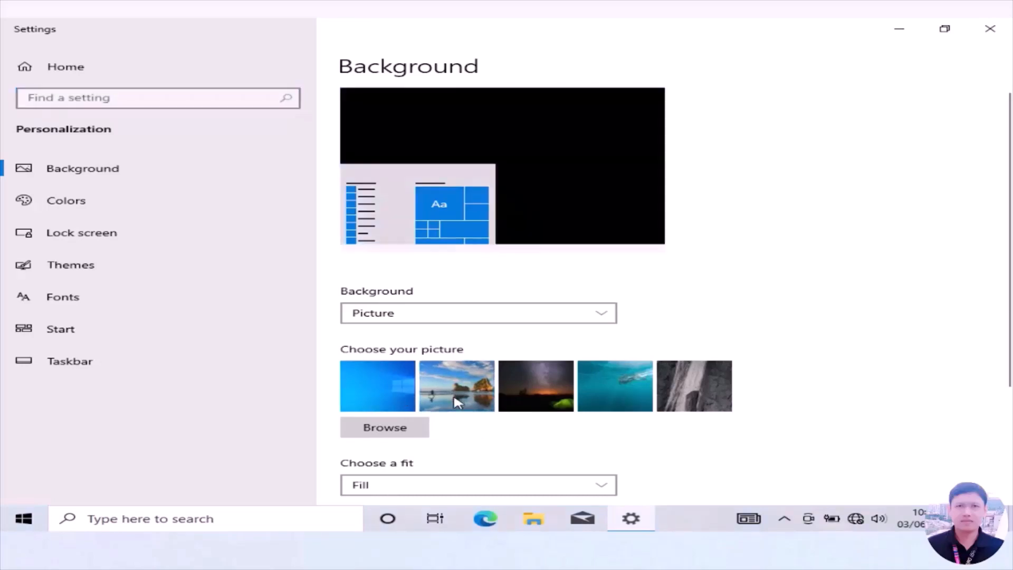
Examine the accent color choices and the lock screen's background, app status and sign-in picture options.
left_click(74, 202)
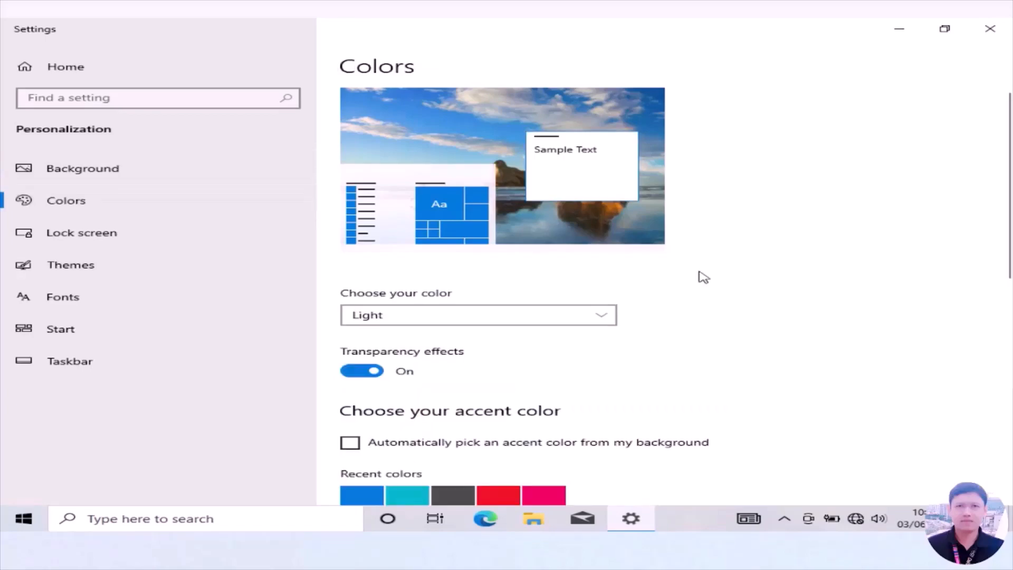
scroll(703, 277, "down", 5)
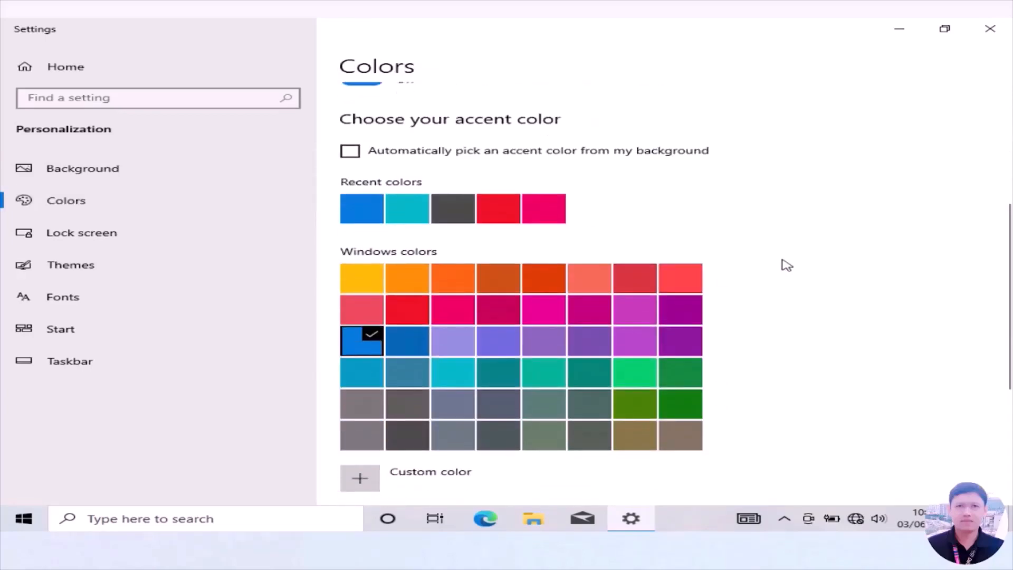
left_click(82, 234)
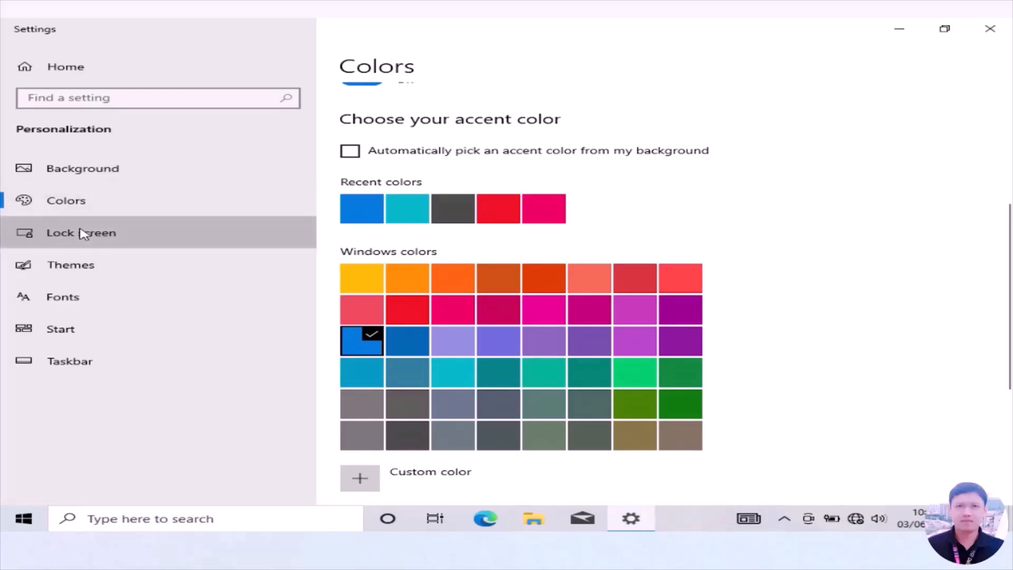
scroll(766, 264, "down", 3)
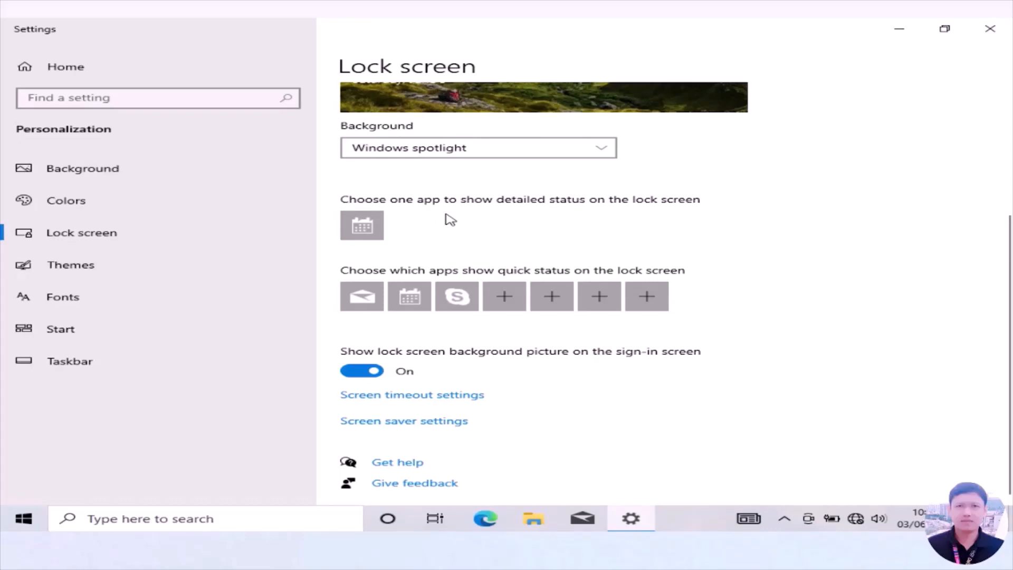
scroll(699, 256, "up", 3)
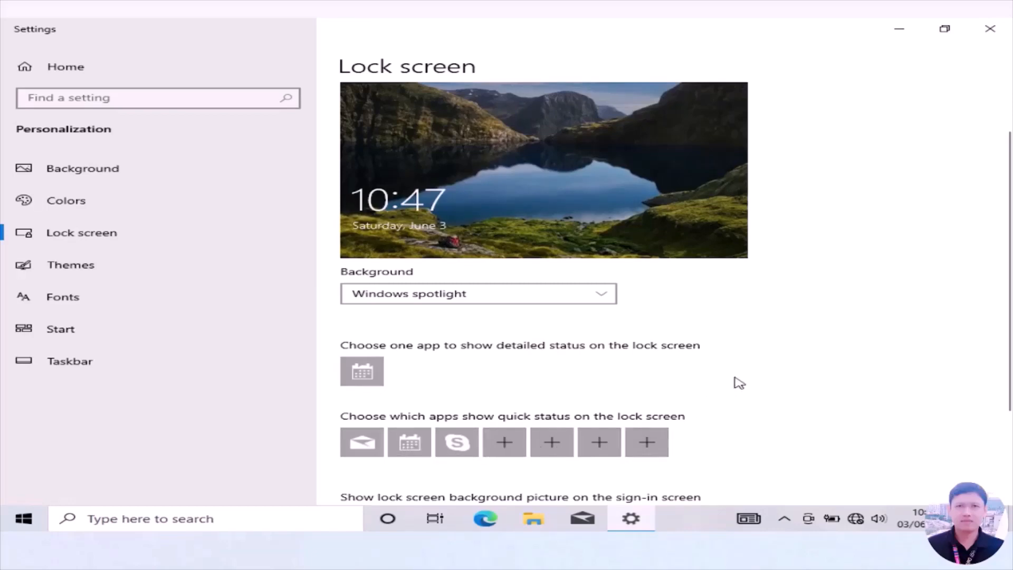
scroll(728, 418, "down", 3)
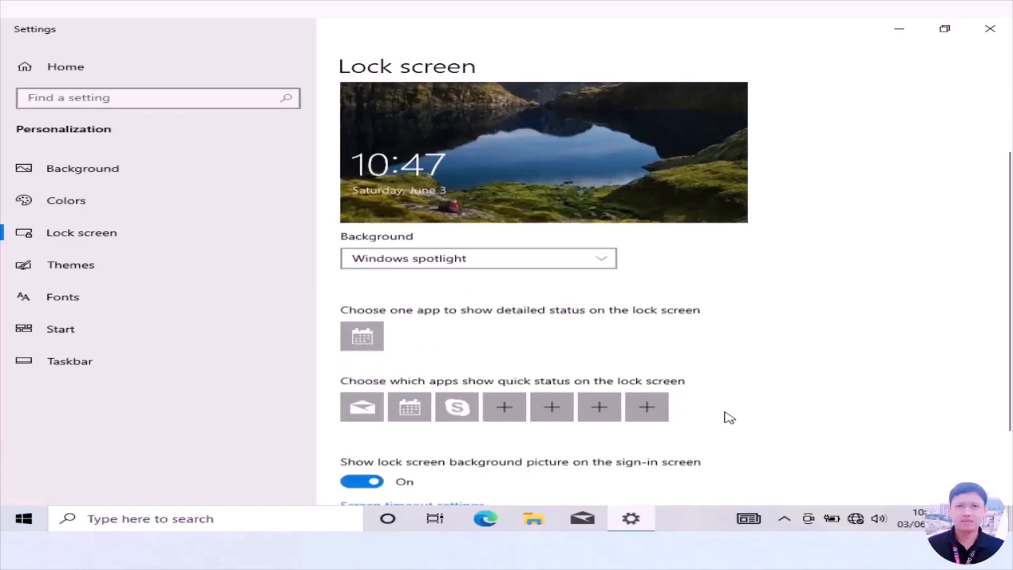
Look through the available desktop themes and the list of installed fonts.
left_click(85, 269)
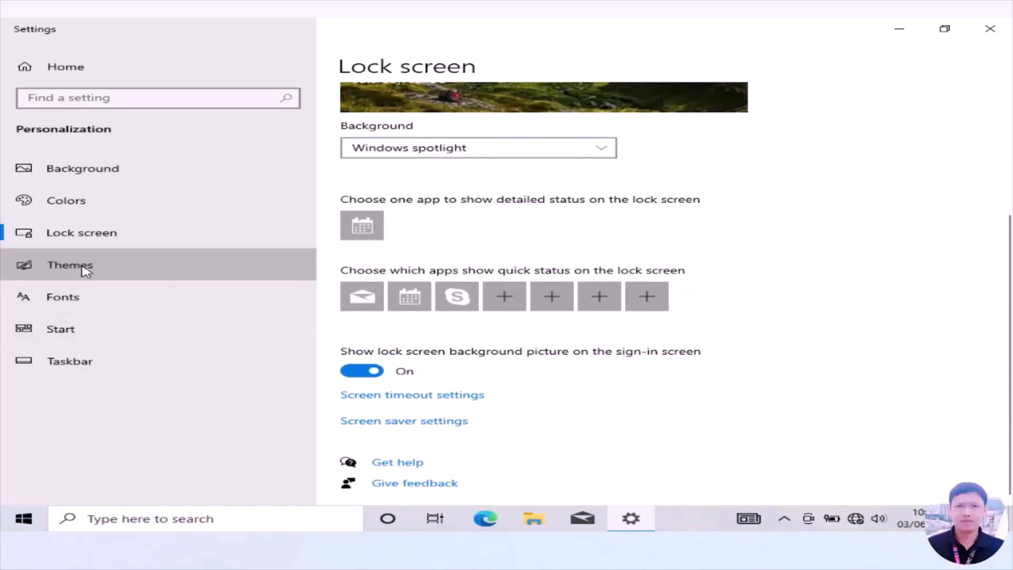
scroll(730, 305, "down", 3)
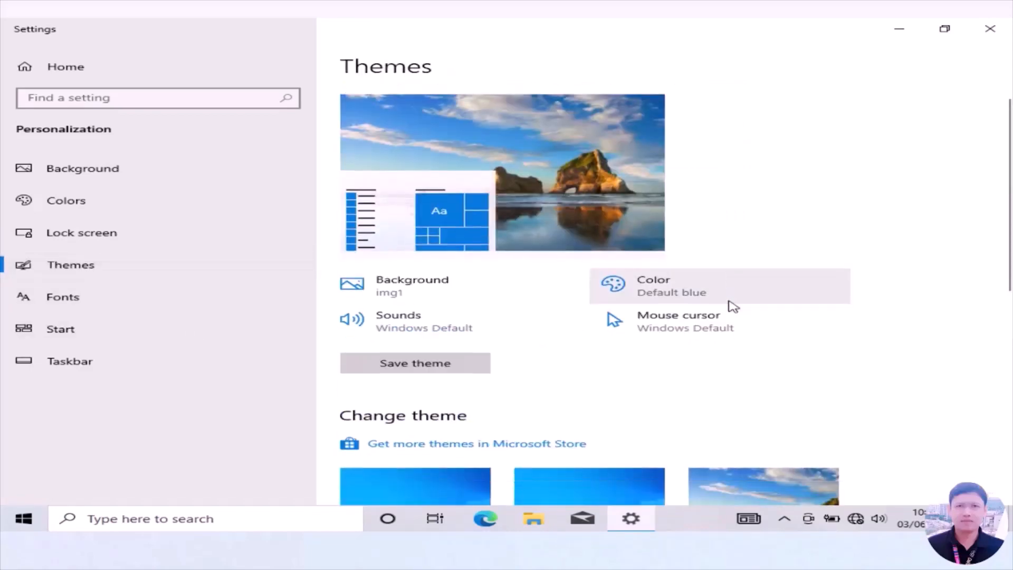
scroll(748, 296, "down", 2)
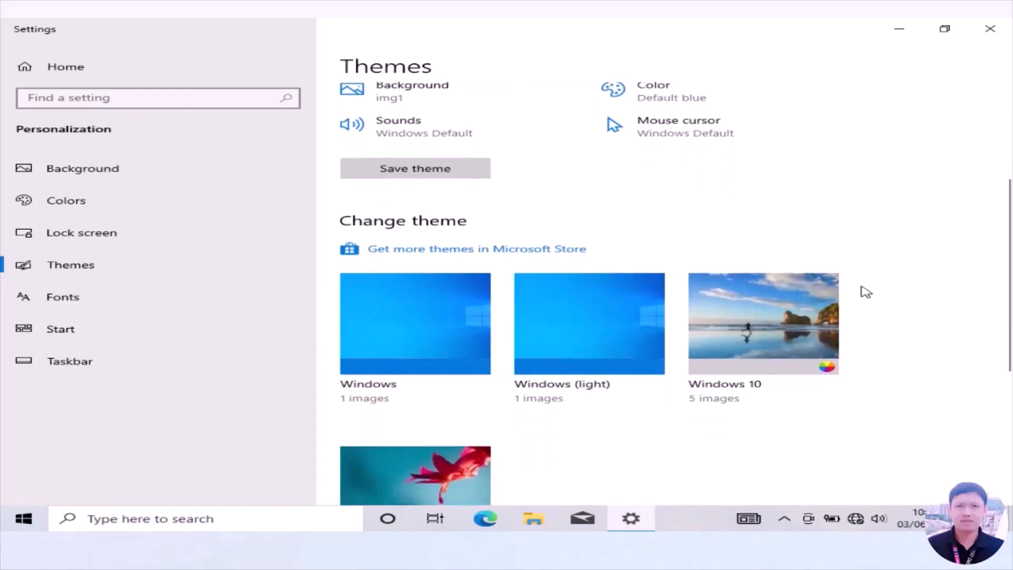
scroll(918, 319, "down", 1)
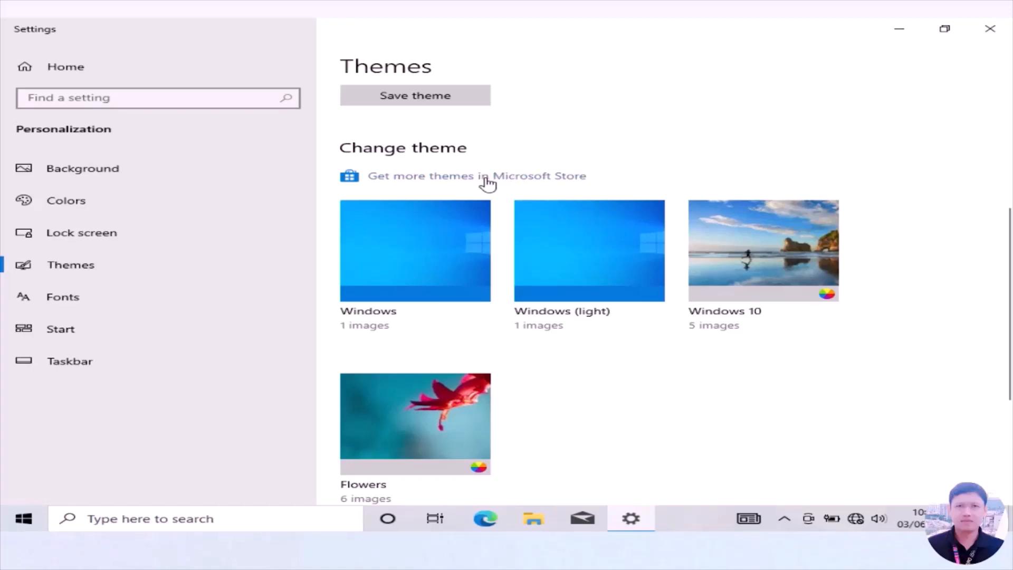
left_click(54, 297)
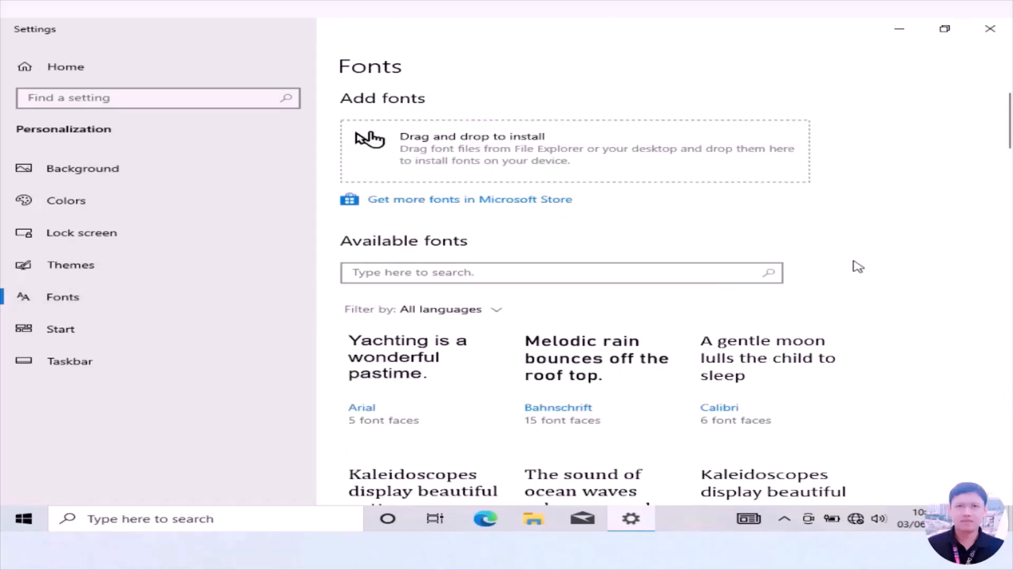
scroll(847, 267, "down", 5)
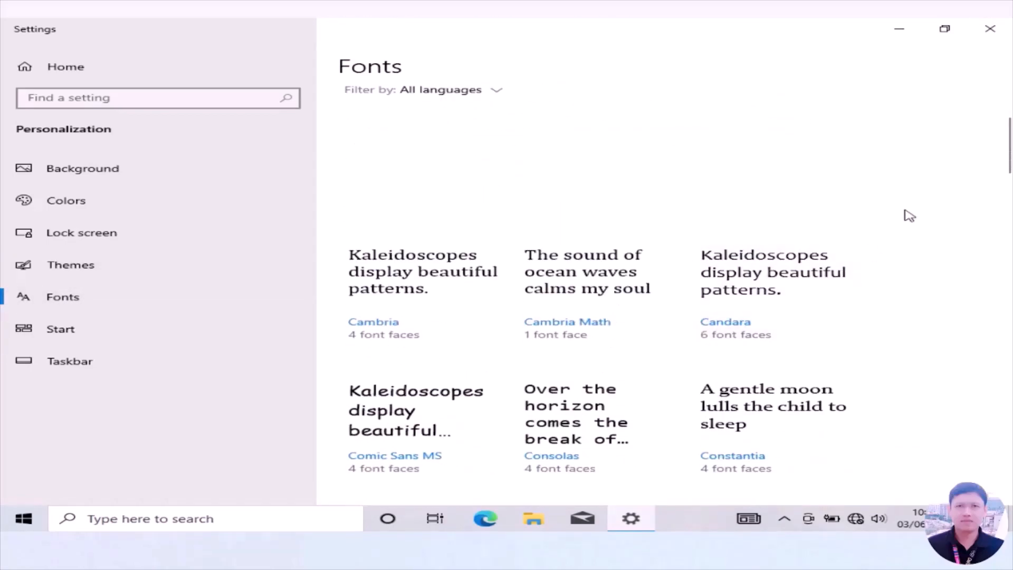
Review the Start menu display options and the full set of taskbar settings, including Notification area, Multiple displays and People.
left_click(71, 331)
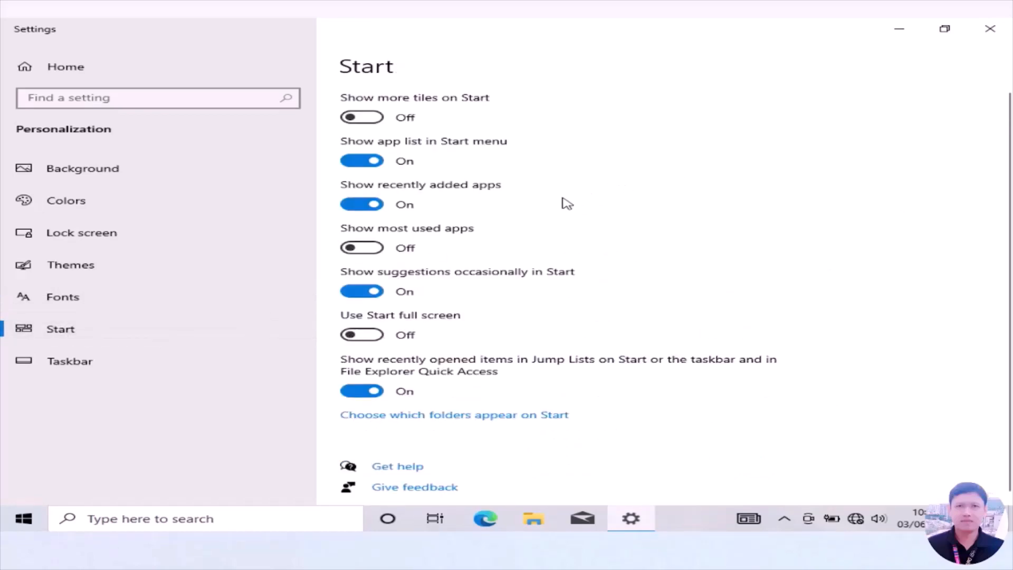
left_click(71, 364)
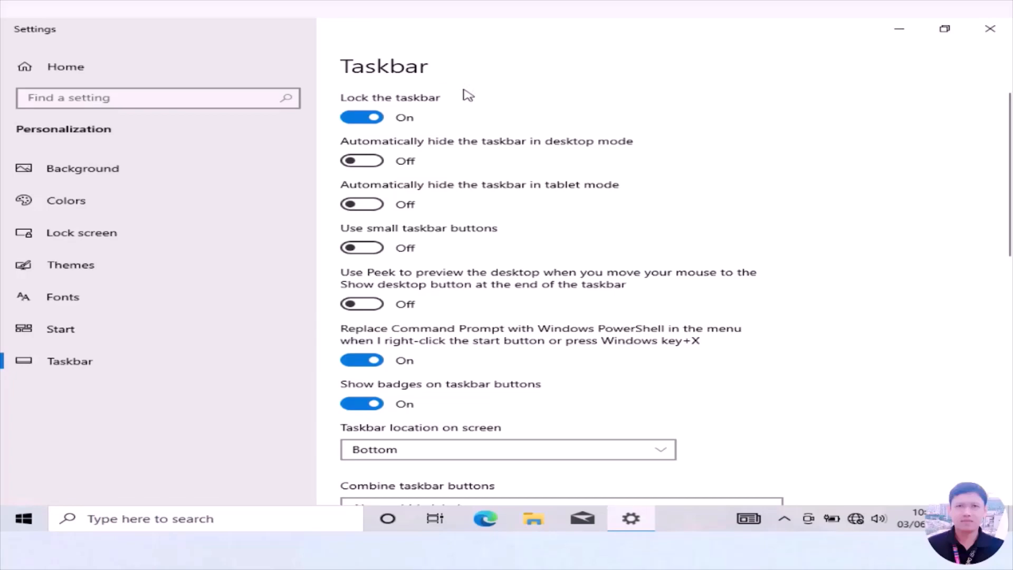
scroll(509, 252, "down", 5)
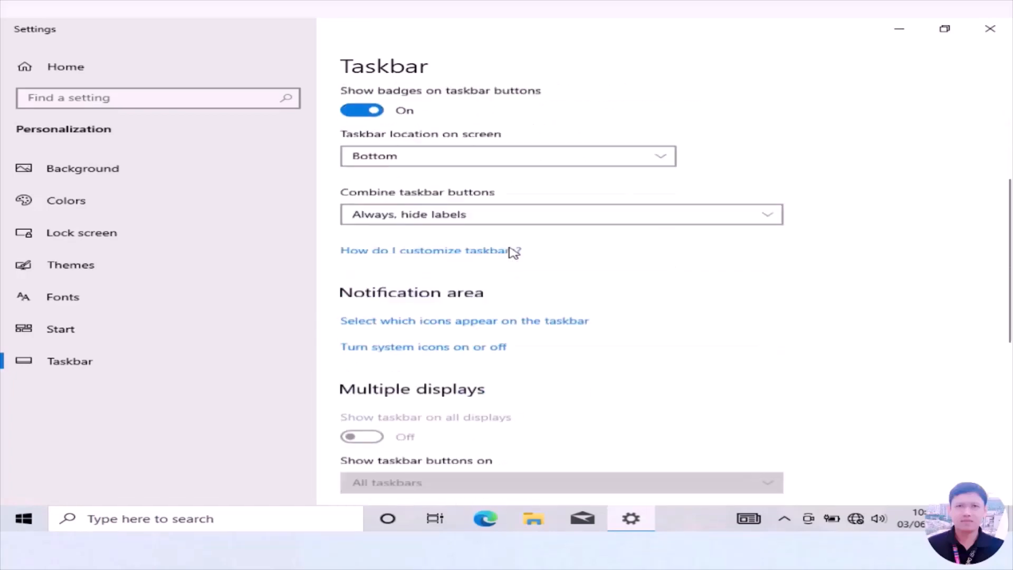
scroll(513, 253, "down", 8)
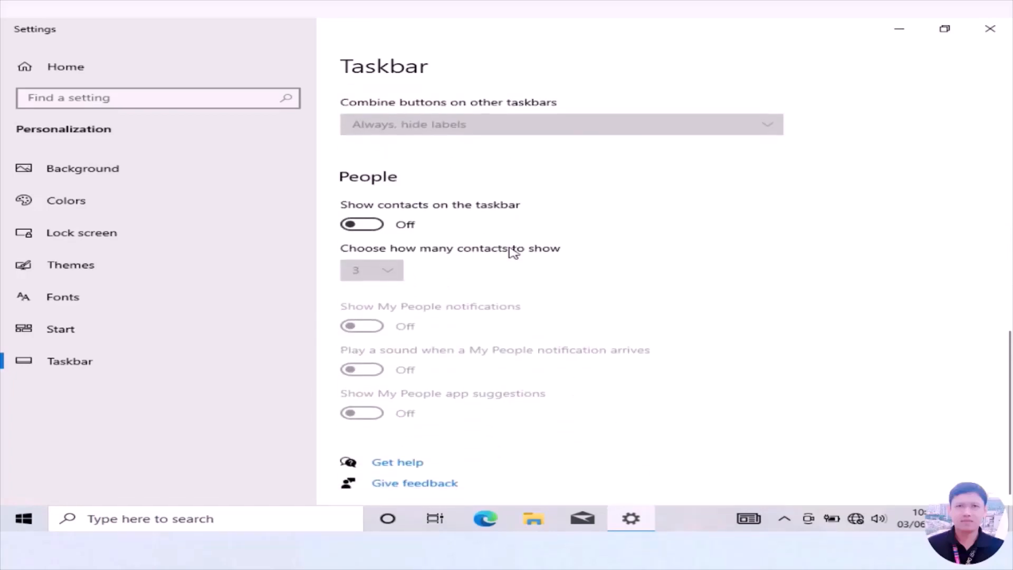
scroll(512, 253, "up", 13)
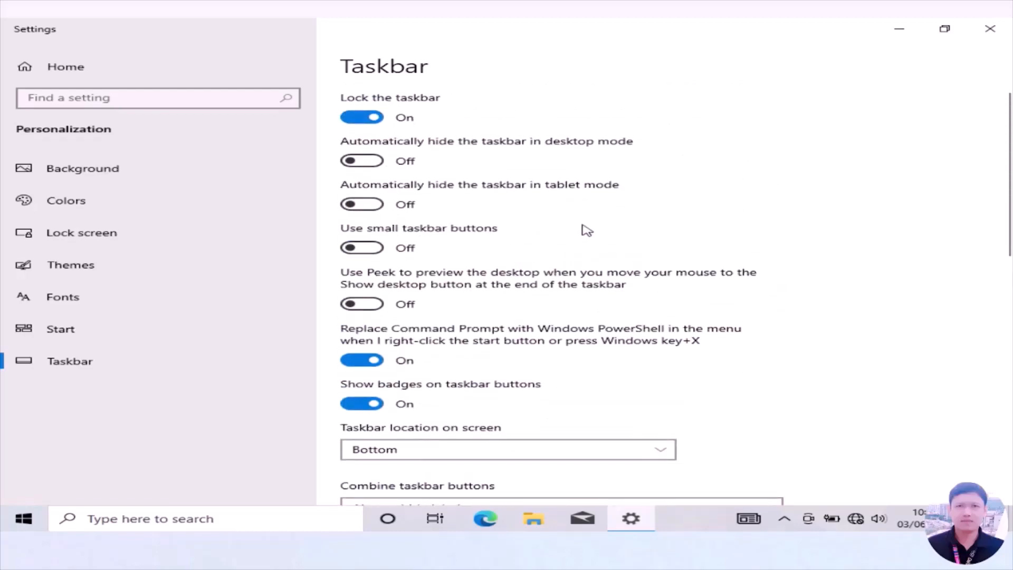